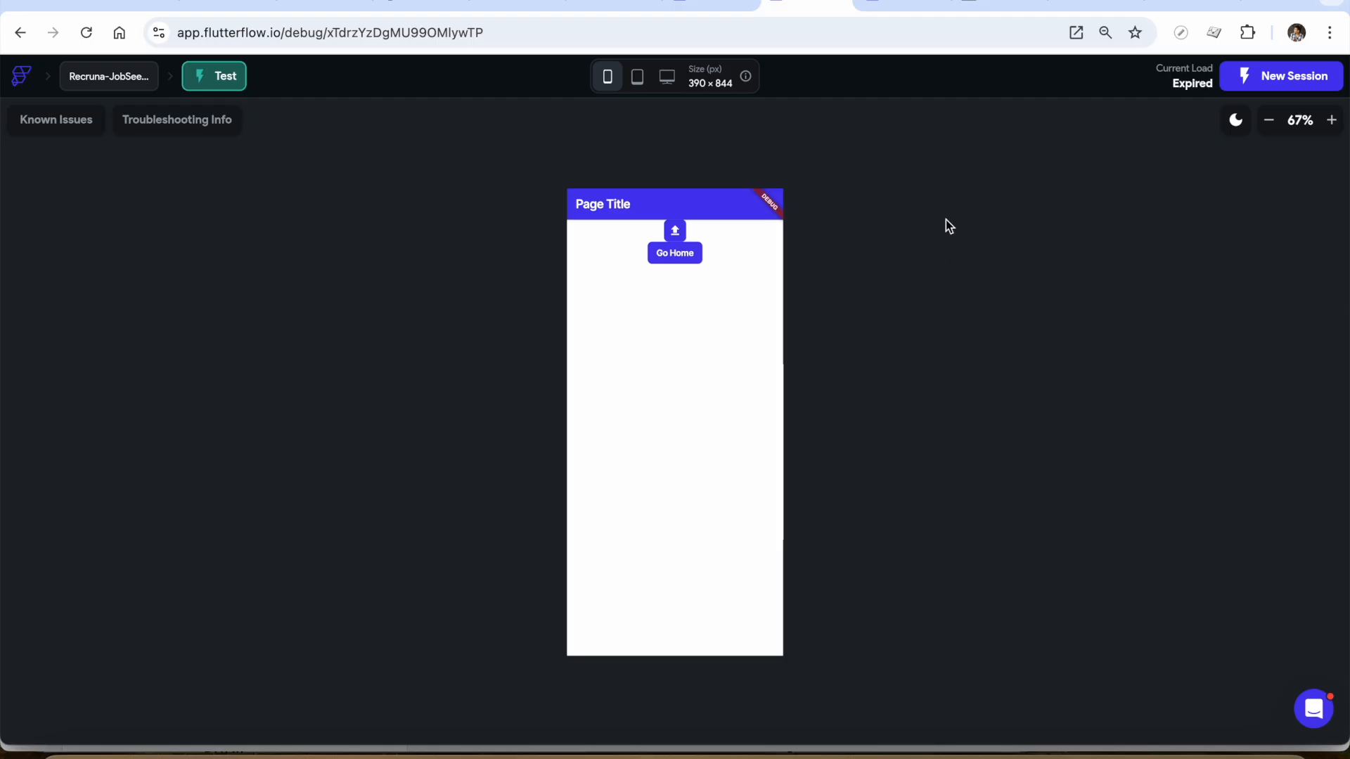
Upload Engineering_Industrial_Tech_Resume.pdf in the test app and examine the resulting request errors in the browser's developer console
click(675, 233)
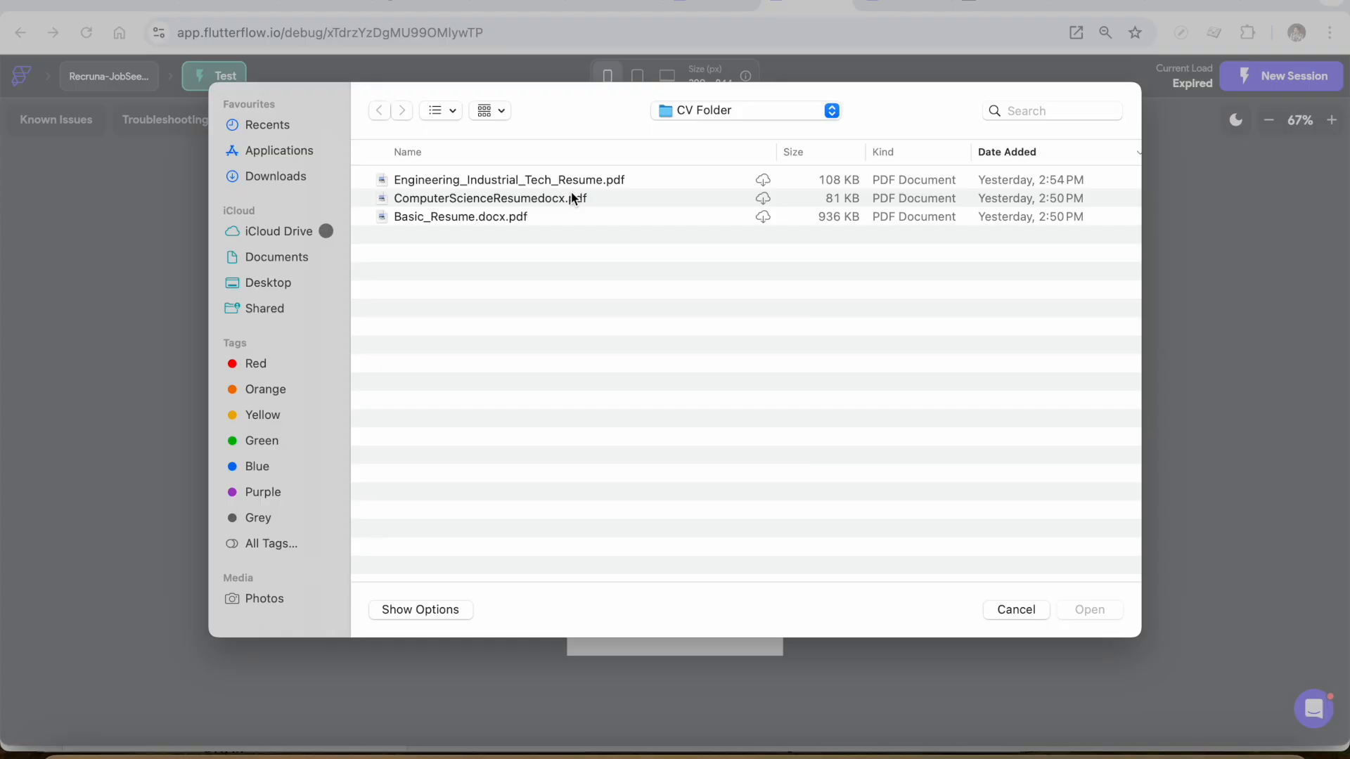
double_click(572, 182)
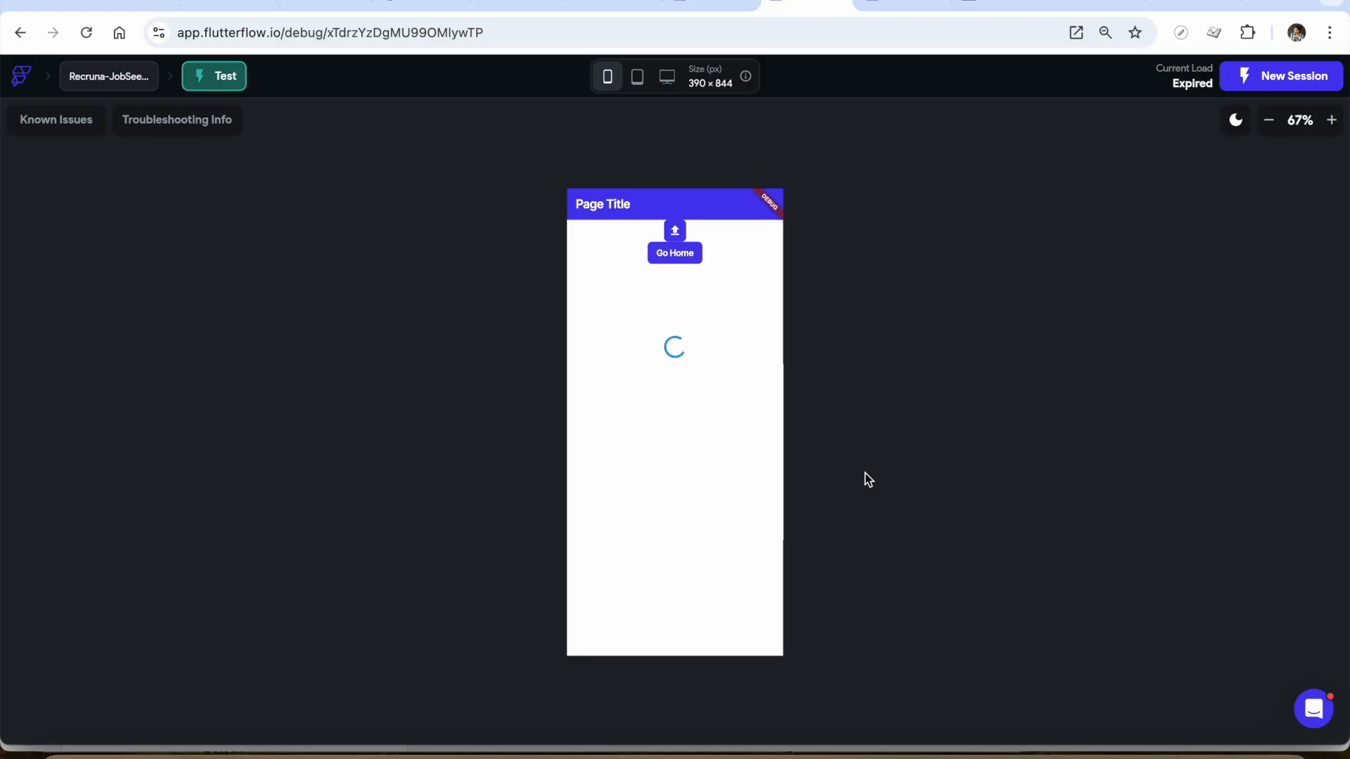
key(super+alt+j)
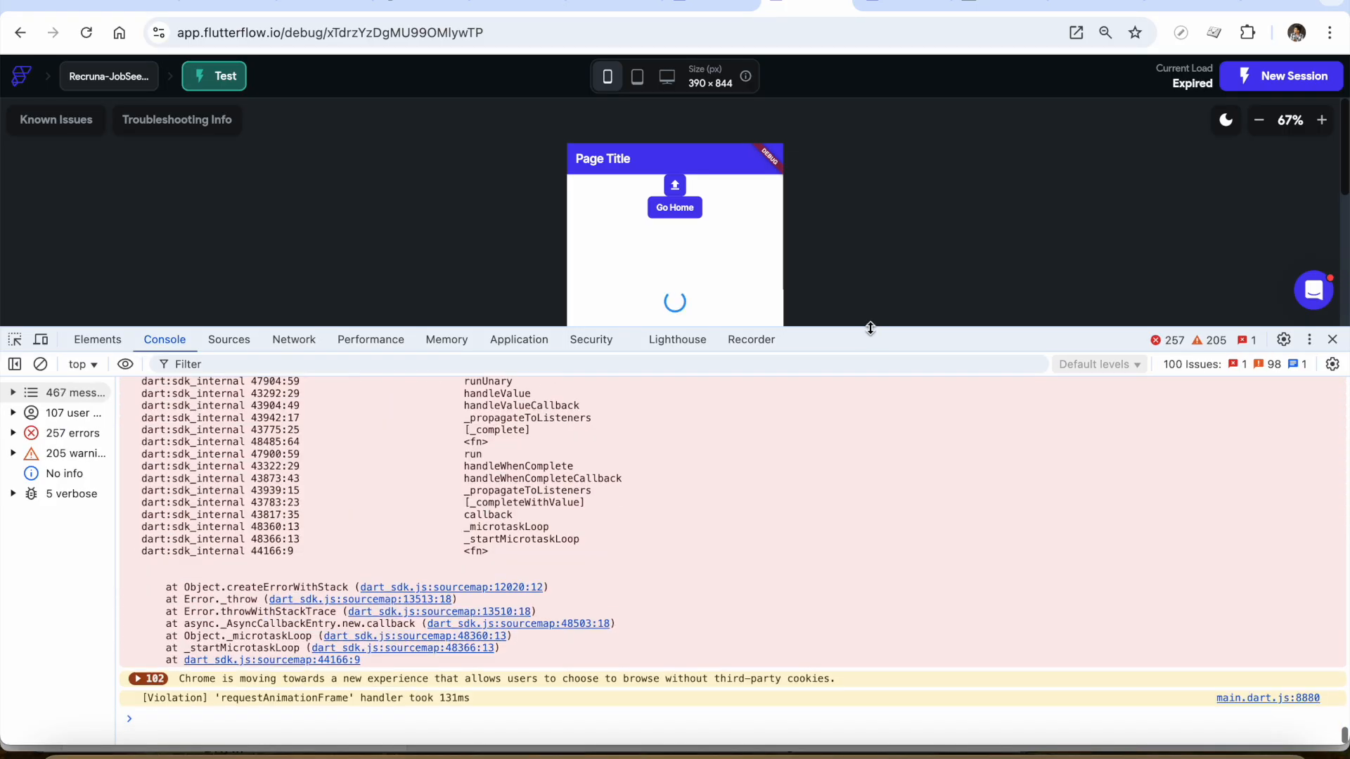
drag(871, 327, 858, 421)
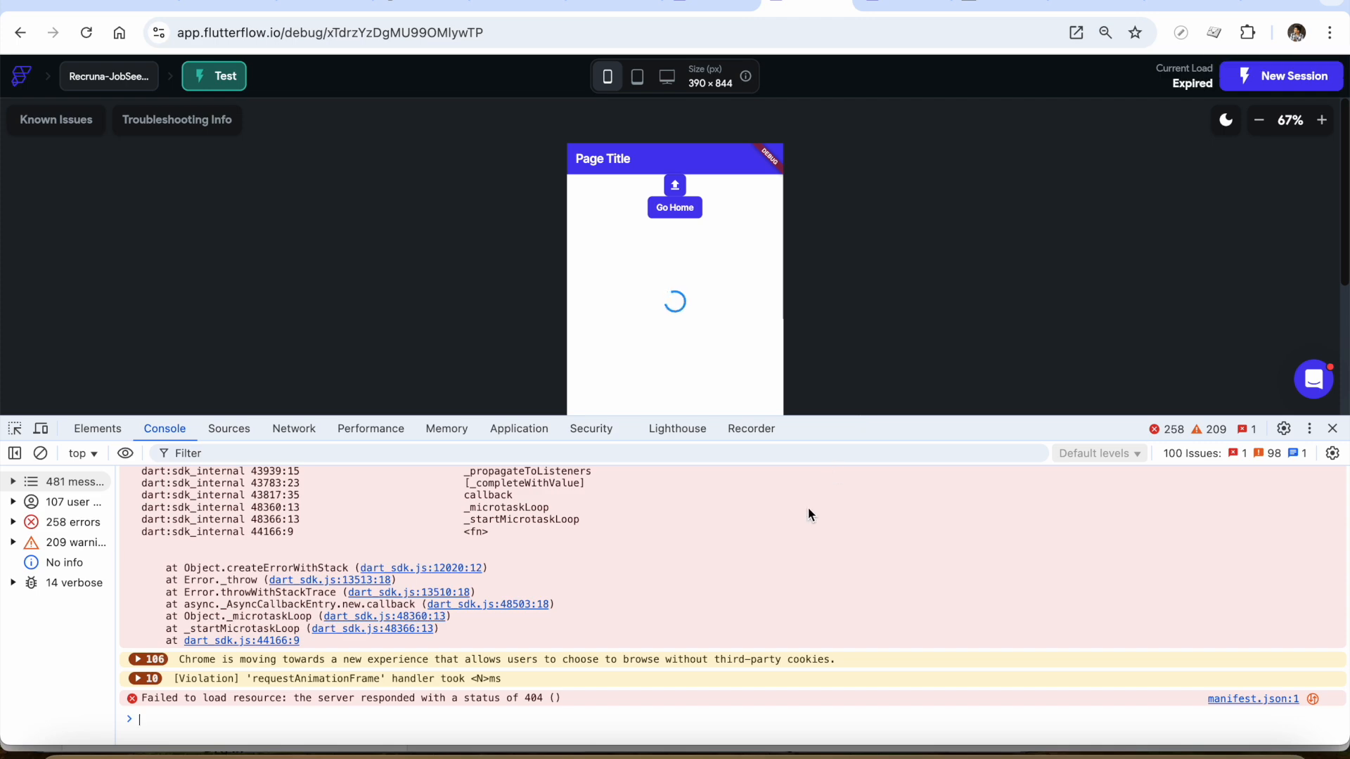
scroll(808, 508, up, 2)
scroll(809, 511, up, 3)
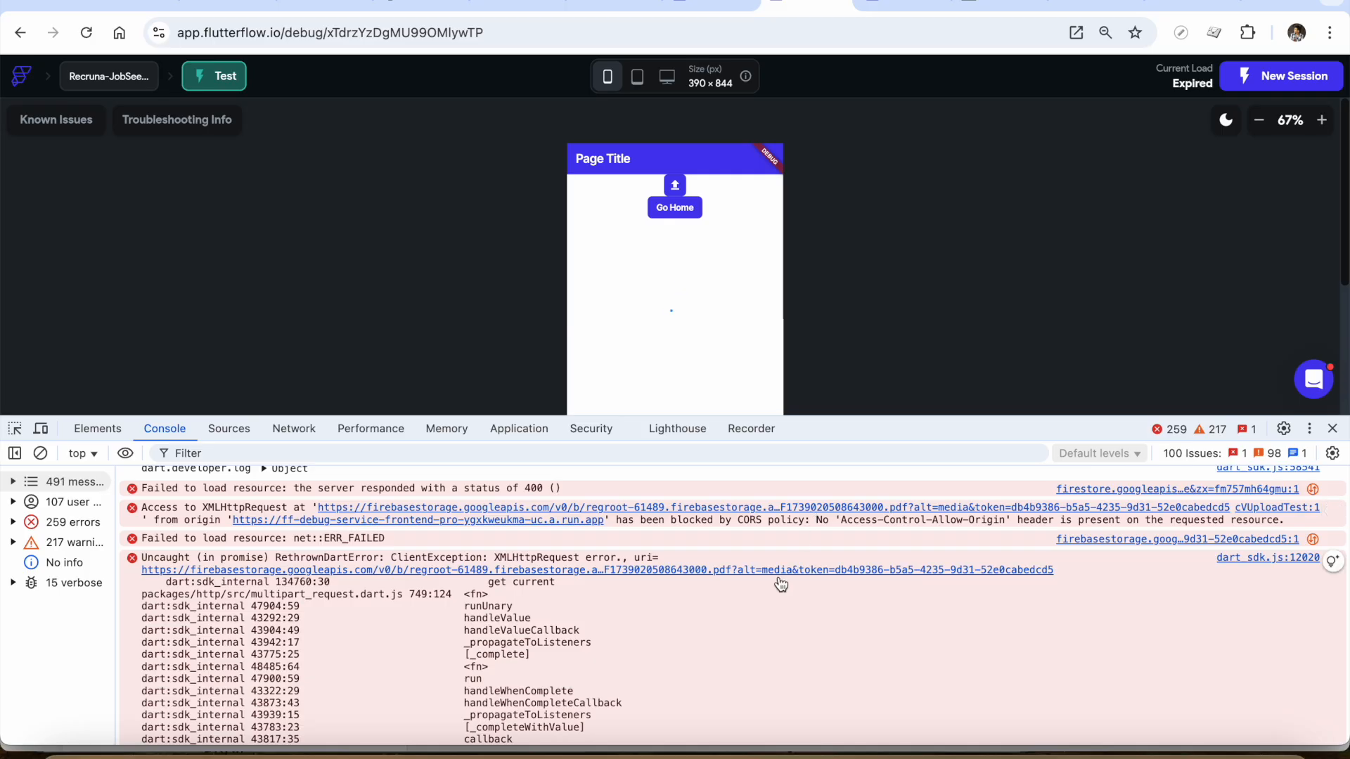
scroll(758, 631, up, 2)
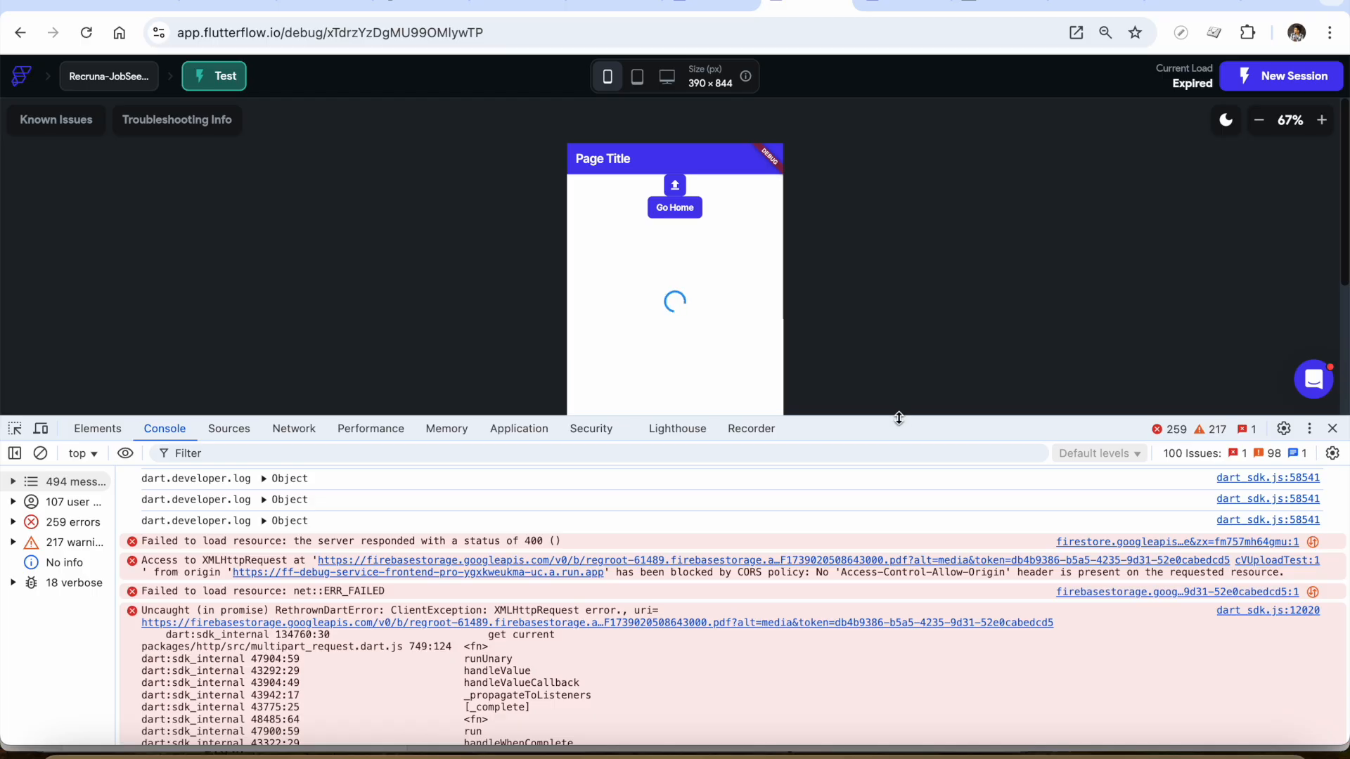
drag(899, 434, 883, 498)
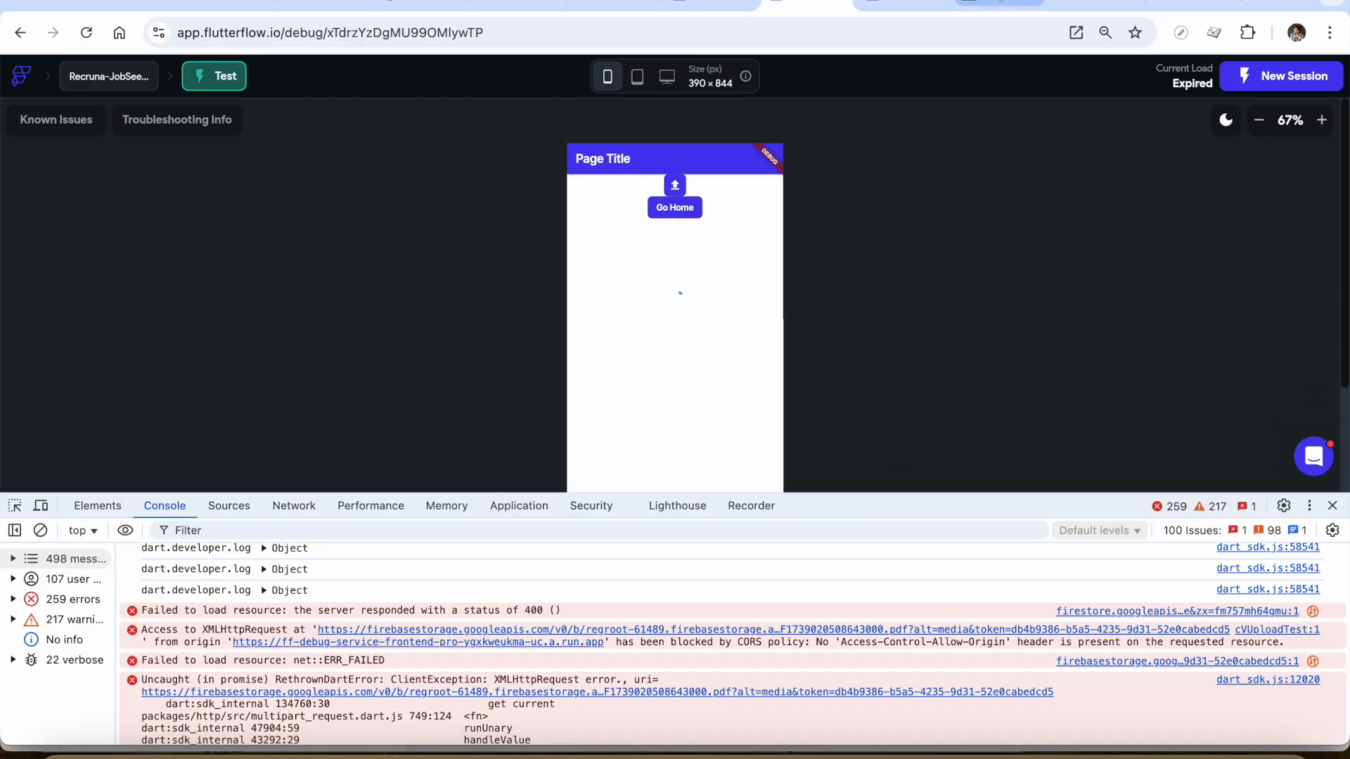
Switch to the ChatGPT conversation and read through its steps for configuring CORS from Google Cloud Shell
click(422, 2)
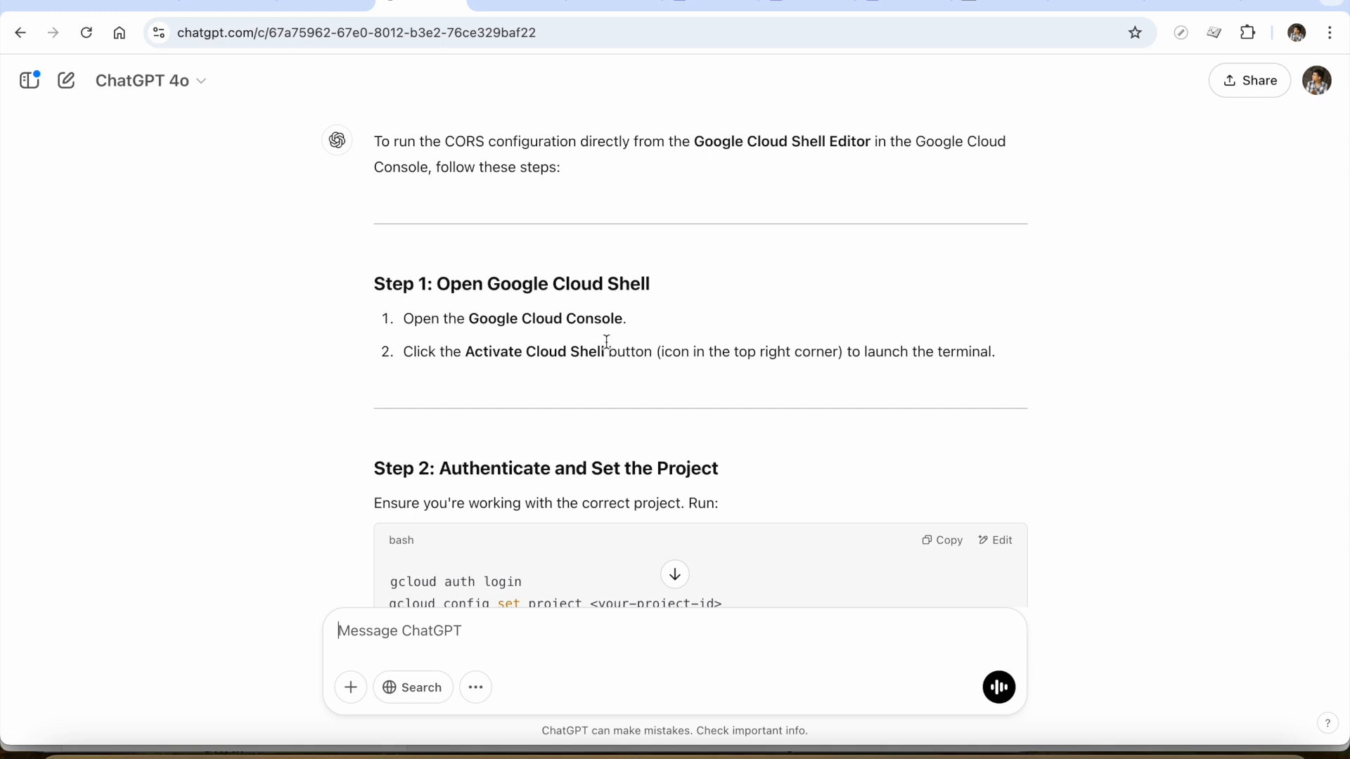
scroll(581, 415, down, 1)
scroll(581, 415, down, 14)
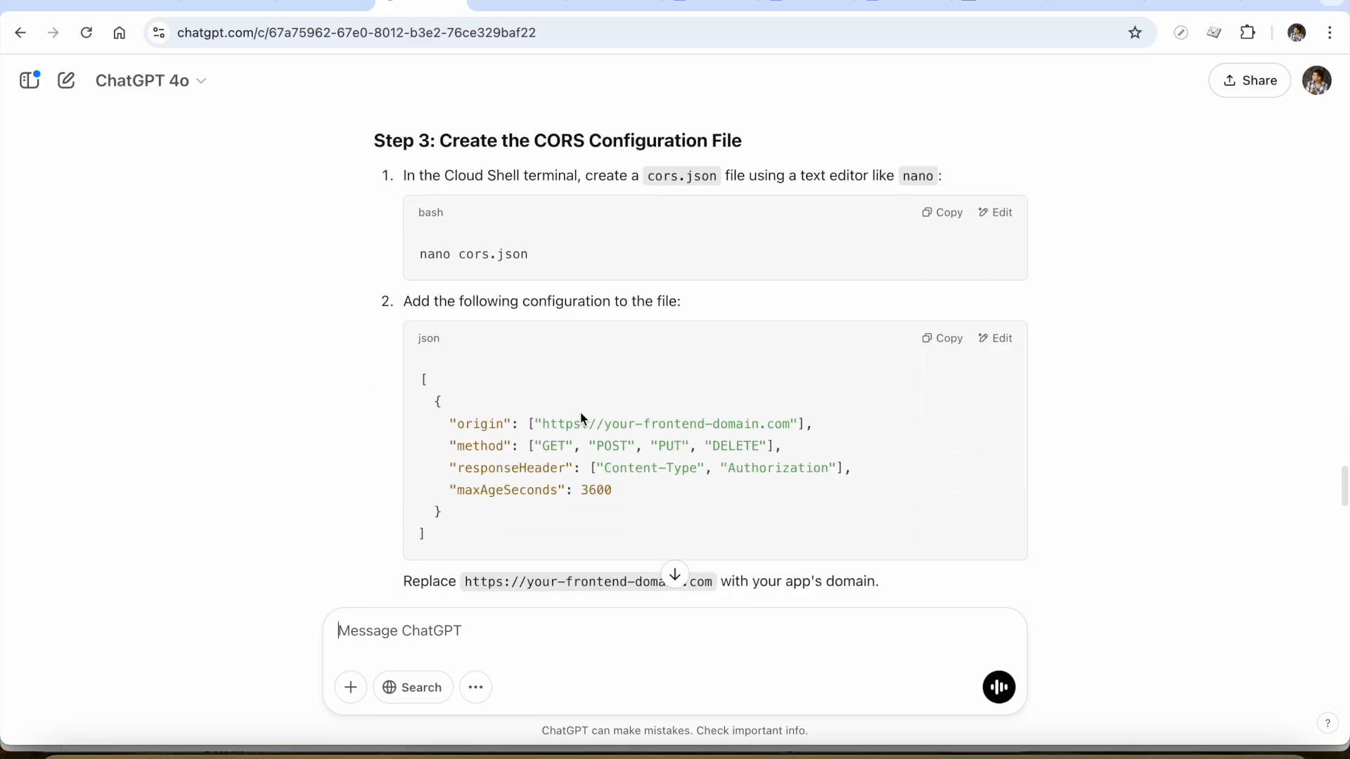
scroll(580, 415, down, 3)
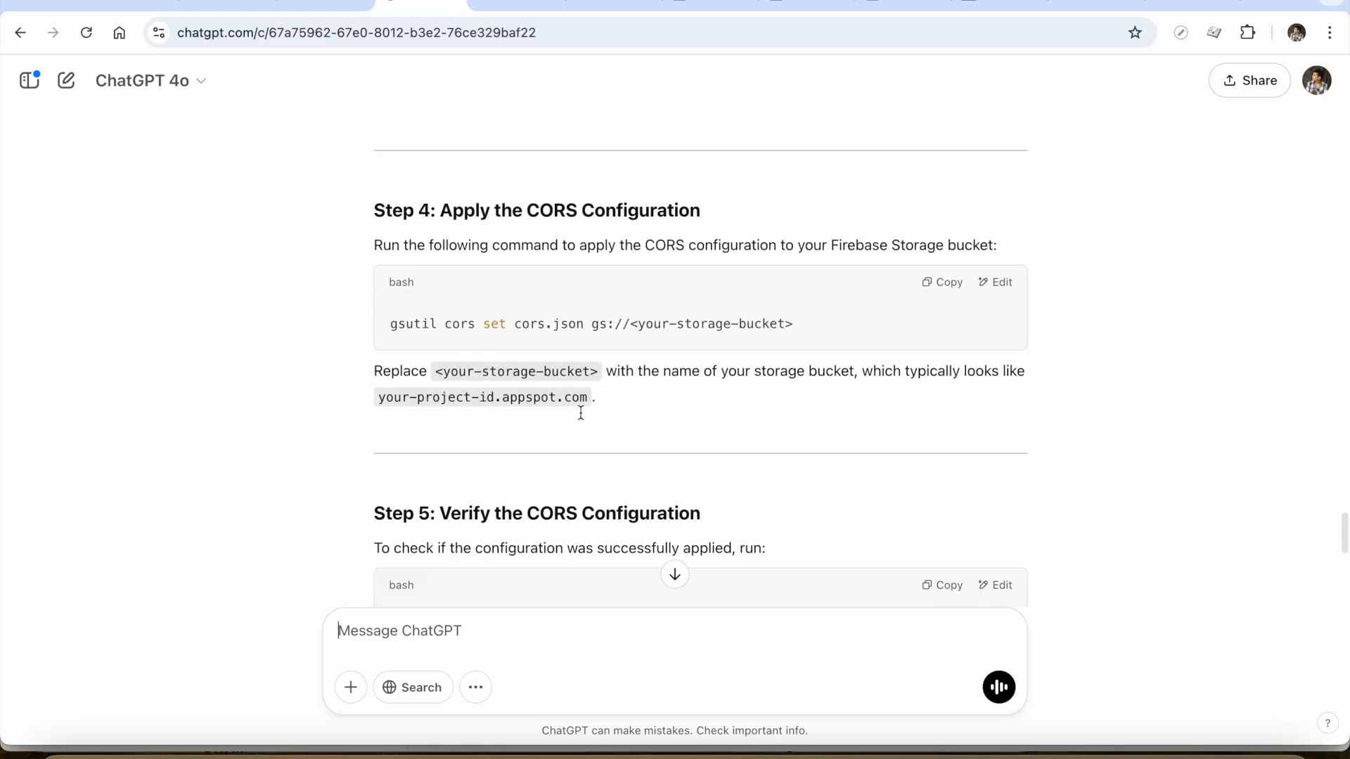
scroll(580, 415, up, 13)
scroll(581, 417, up, 7)
scroll(580, 417, down, 2)
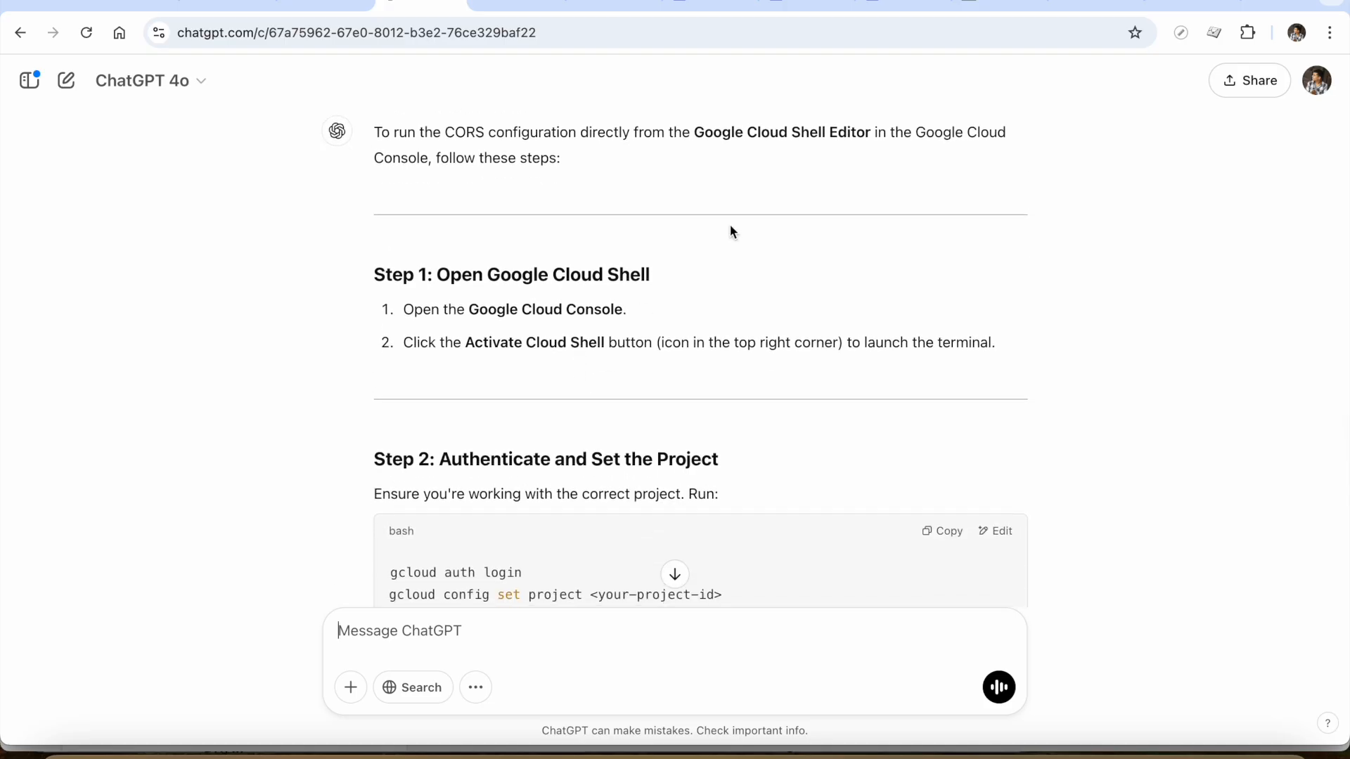
Switch to the Google Cloud console for the Regroot project, search for "cloud shell editor" and open the Cloud Shell terminal
key(super+grave)
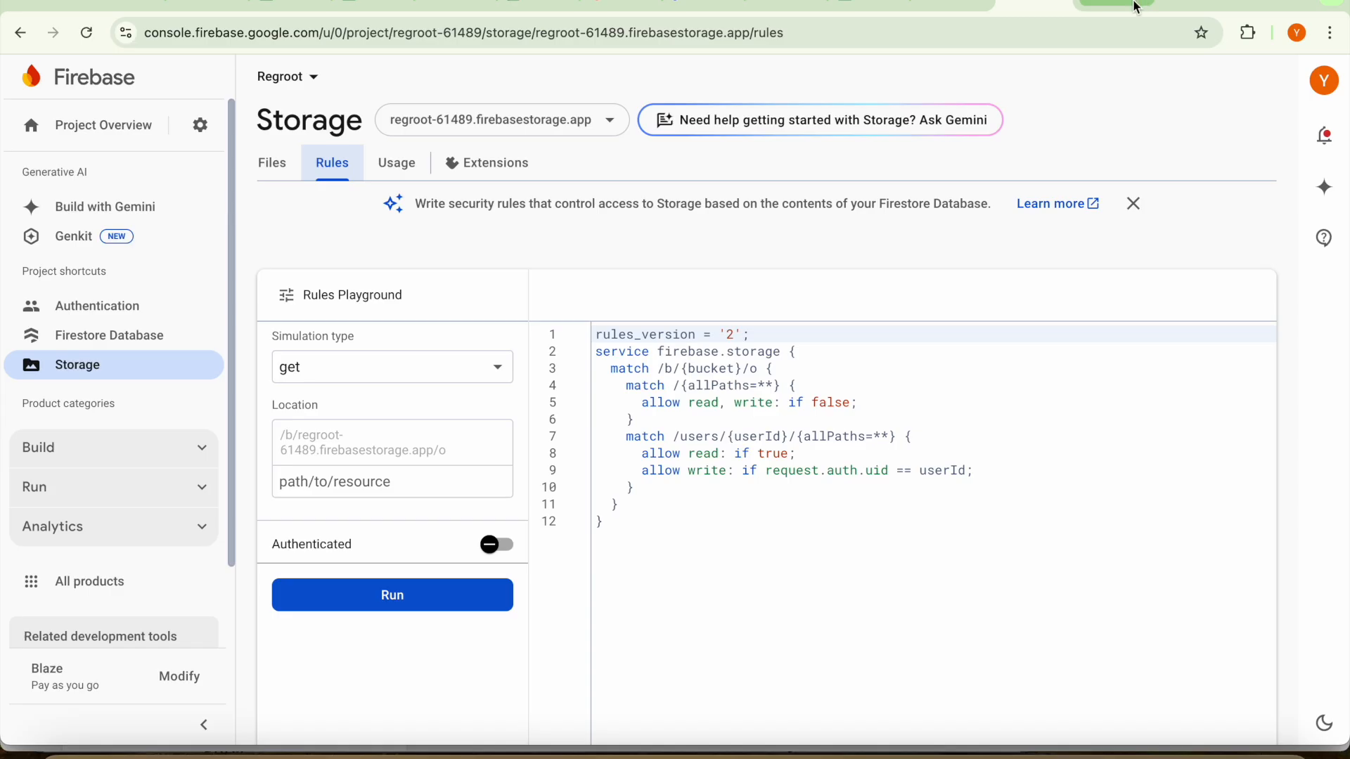
click(1108, 7)
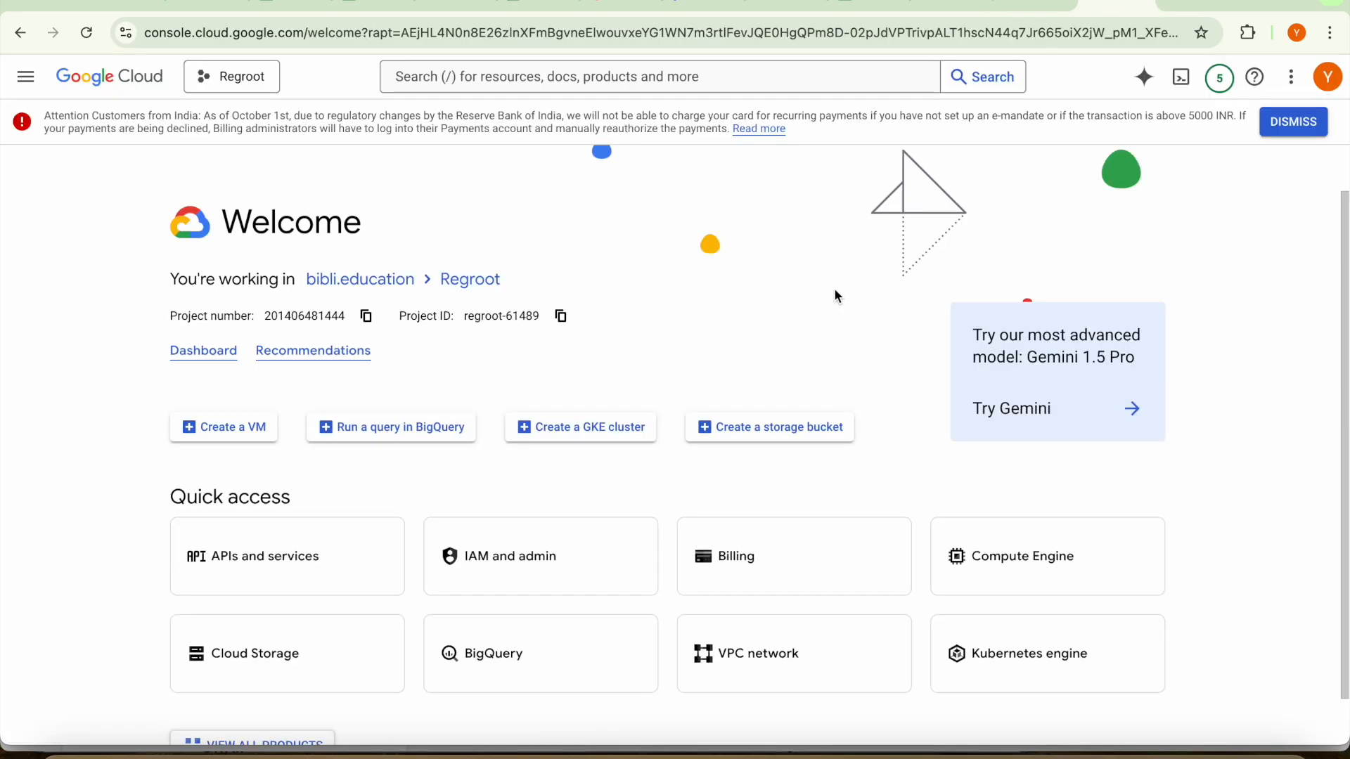
click(678, 76)
text(cloud shel)
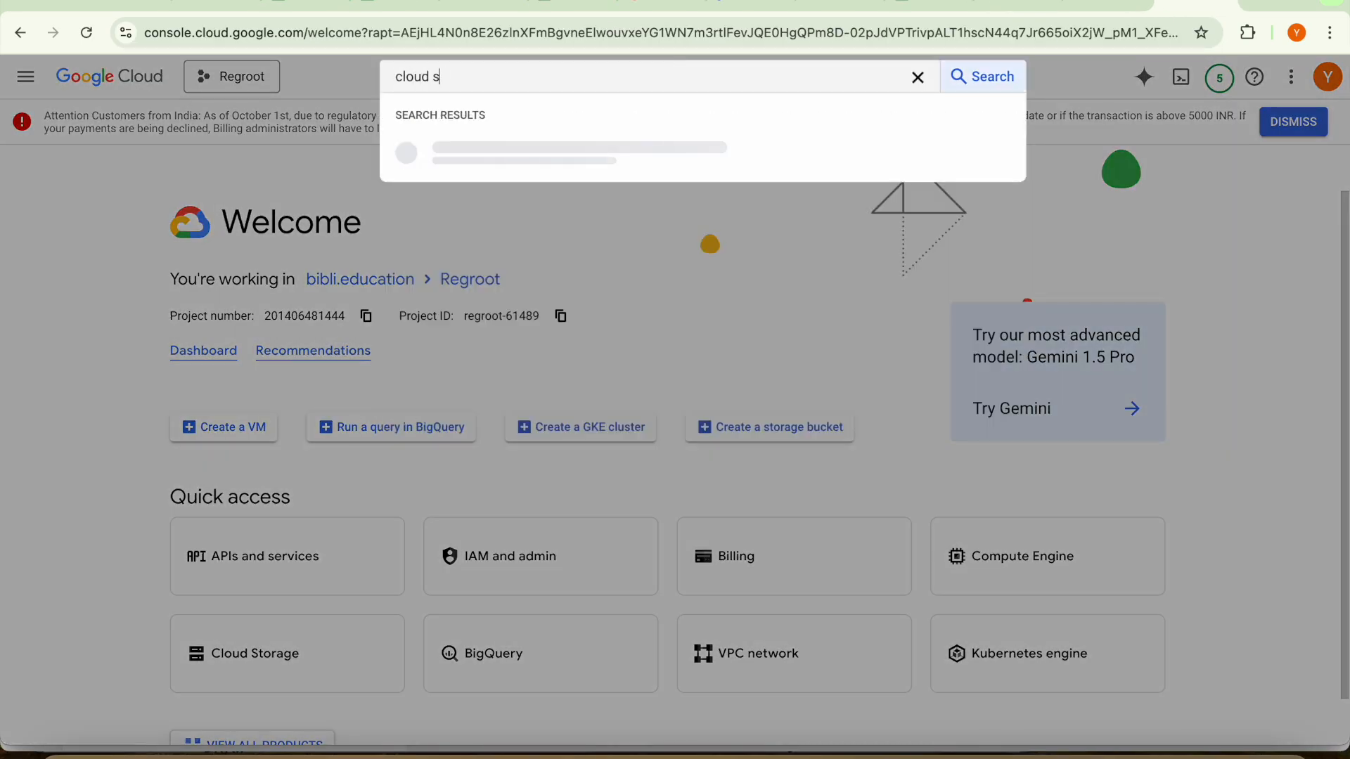
text(l editor)
click(555, 152)
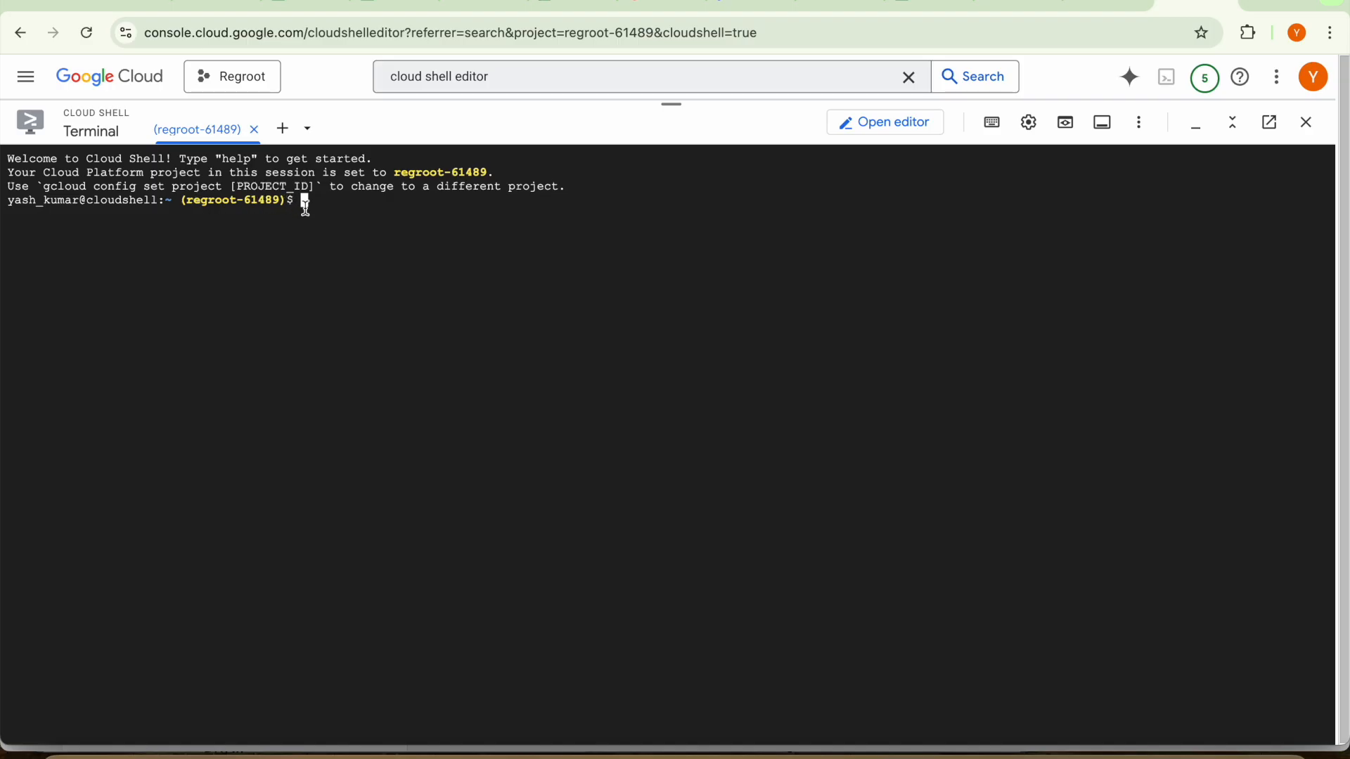
Read the ChatGPT instructions on setting the project and creating the CORS file, and compare the project with the Cloud Shell session
key(super+grave)
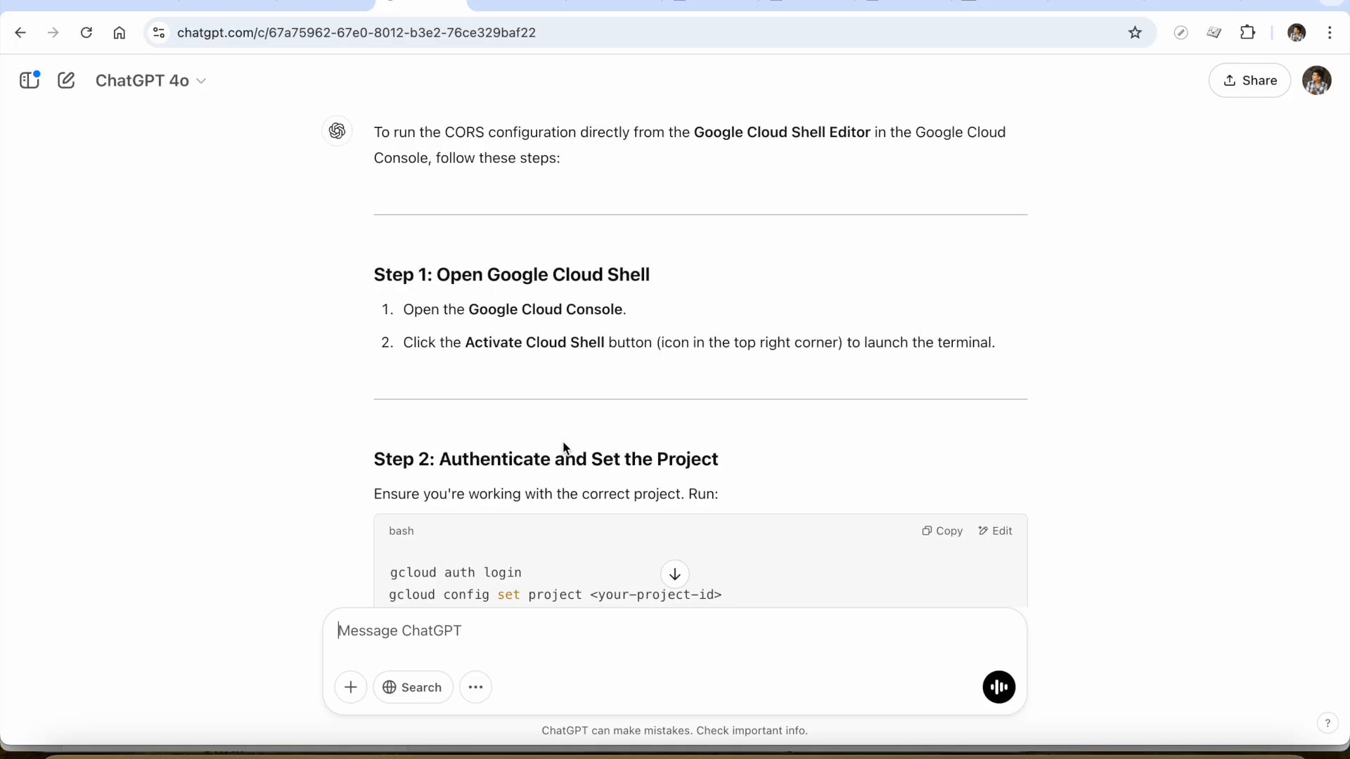
scroll(565, 447, down, 2)
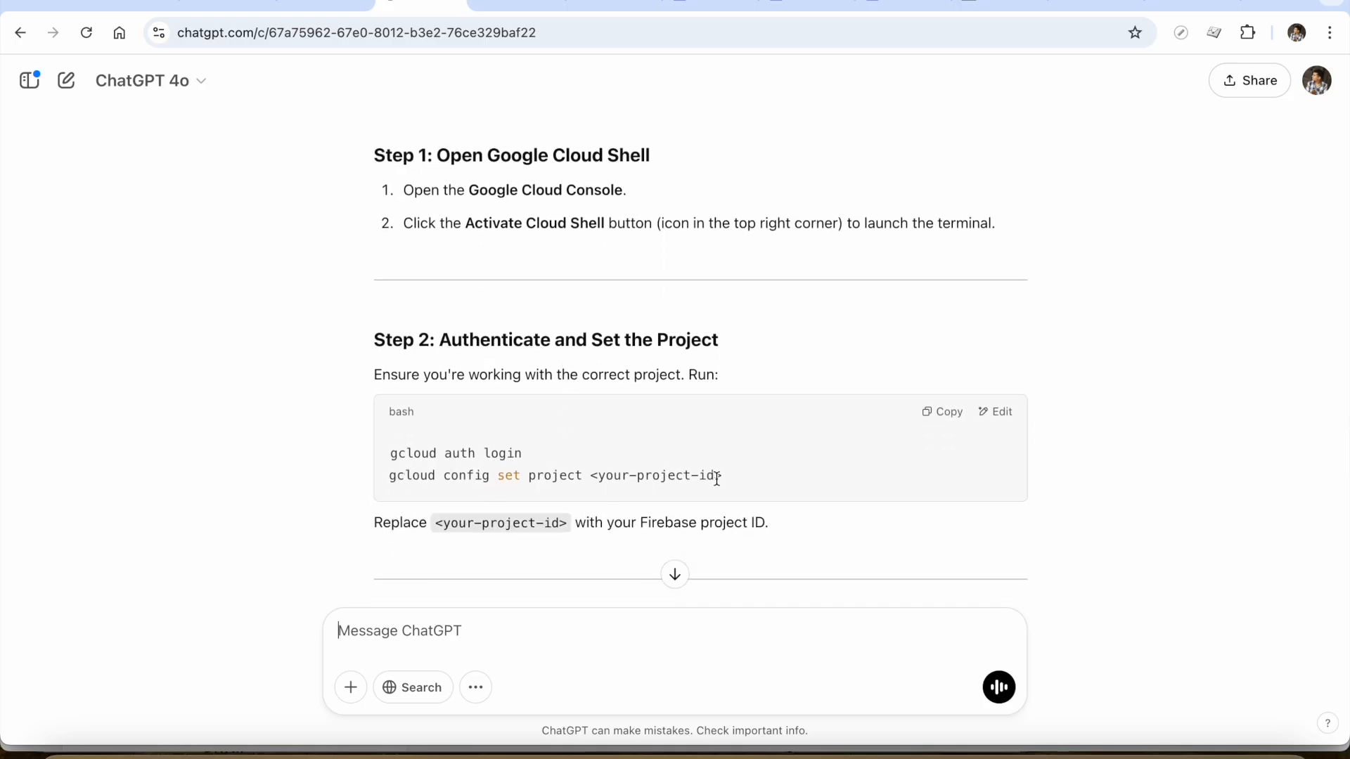
scroll(715, 495, down, 2)
scroll(716, 496, down, 3)
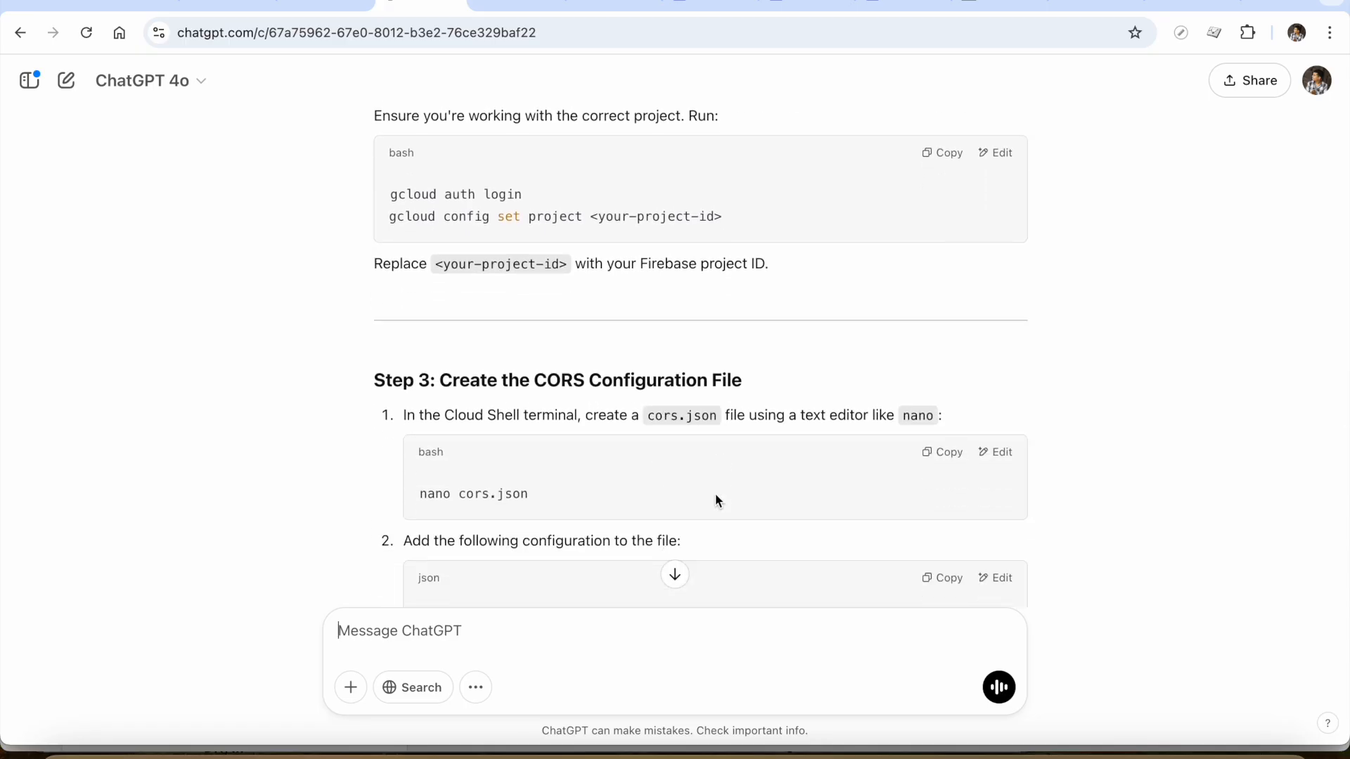
key(super+grave)
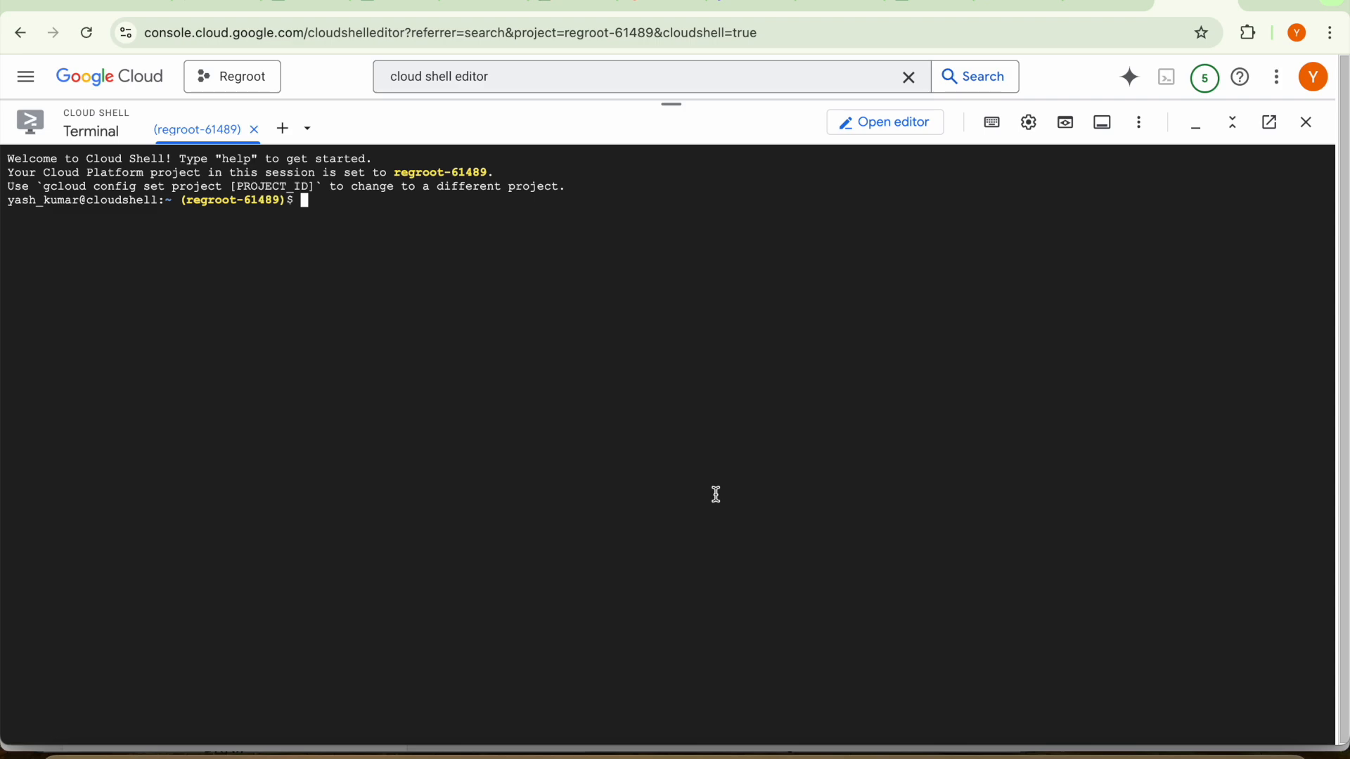
key(super+grave)
scroll(770, 377, up, 1)
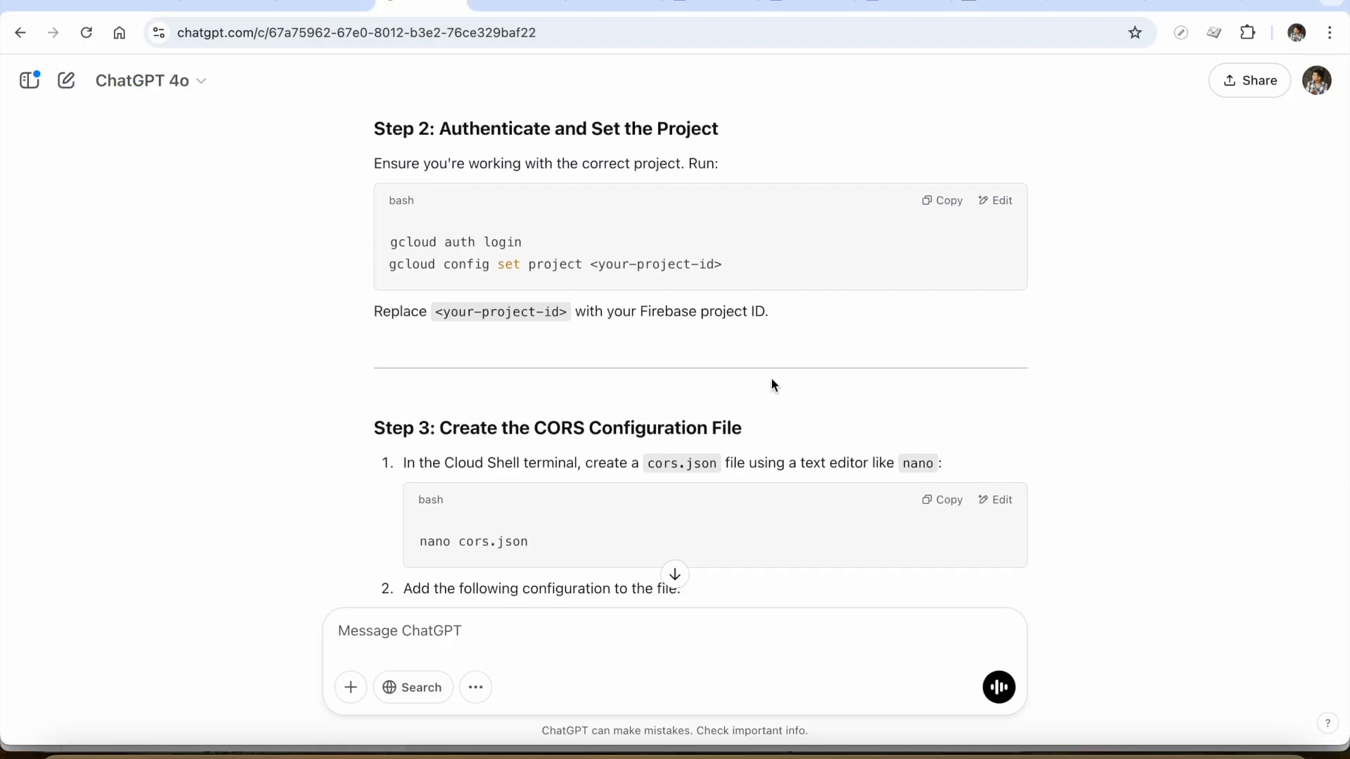
key(super+grave)
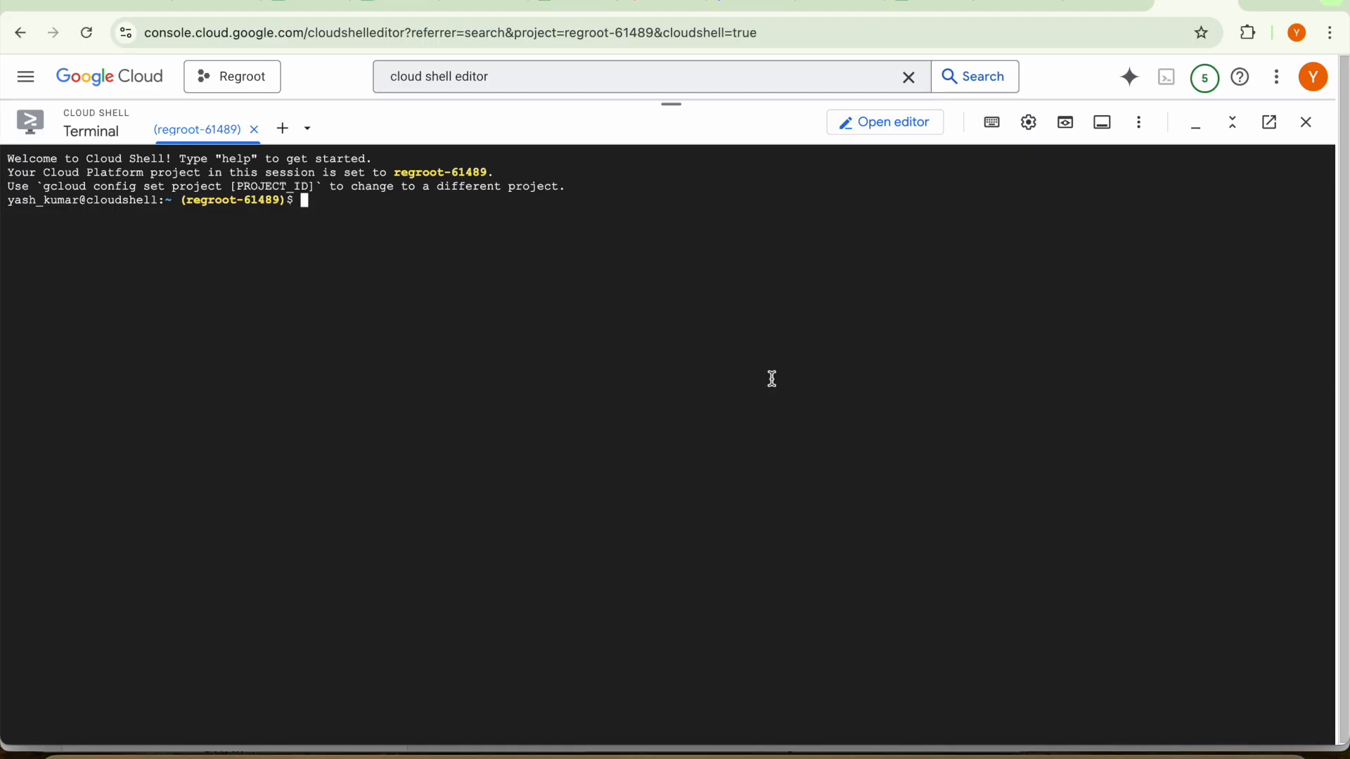
Create a cors.json file in the Cloud Shell terminal by running nano cors.json
key(super+grave)
key(super+grave)
text(nano cors.json)
key(Return)
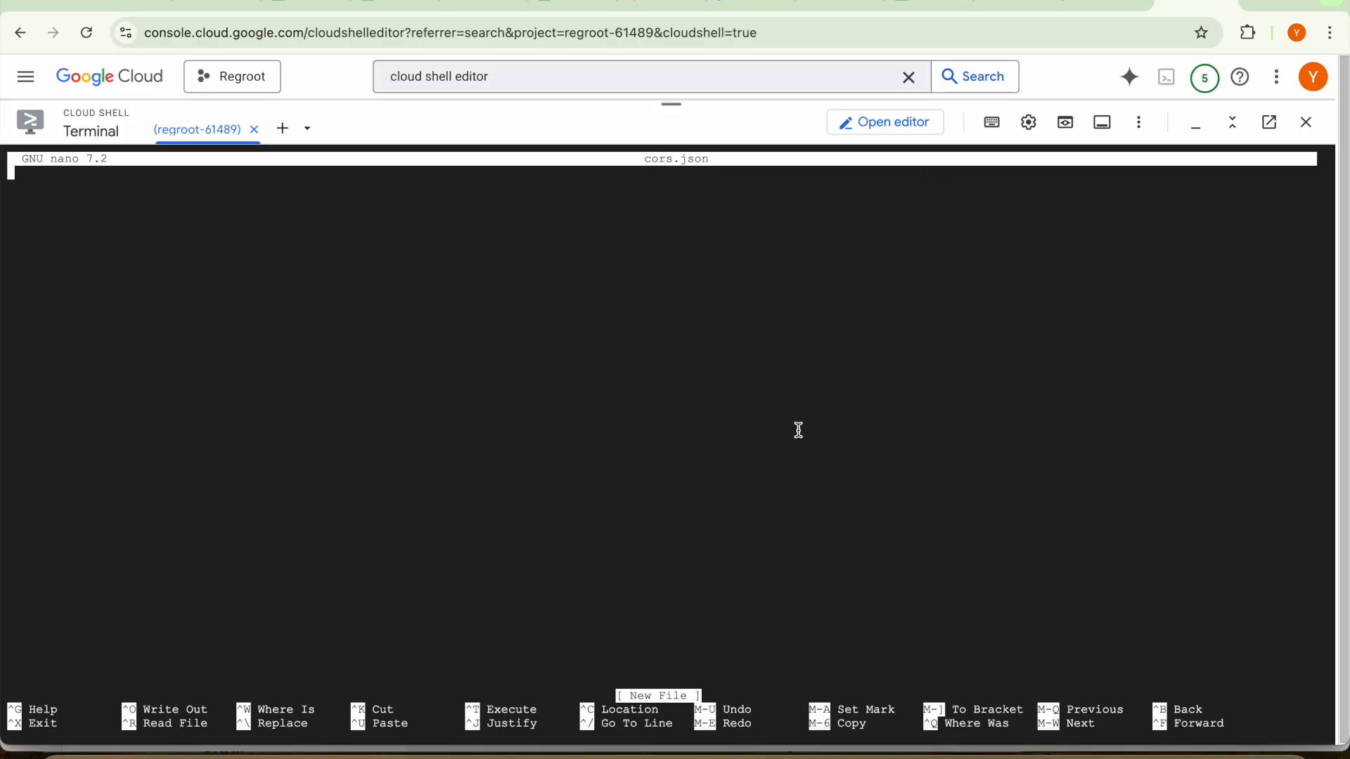
Copy the JSON CORS configuration from ChatGPT's Step 3 and paste it into cors.json in nano
key(super+grave)
scroll(792, 505, down, 5)
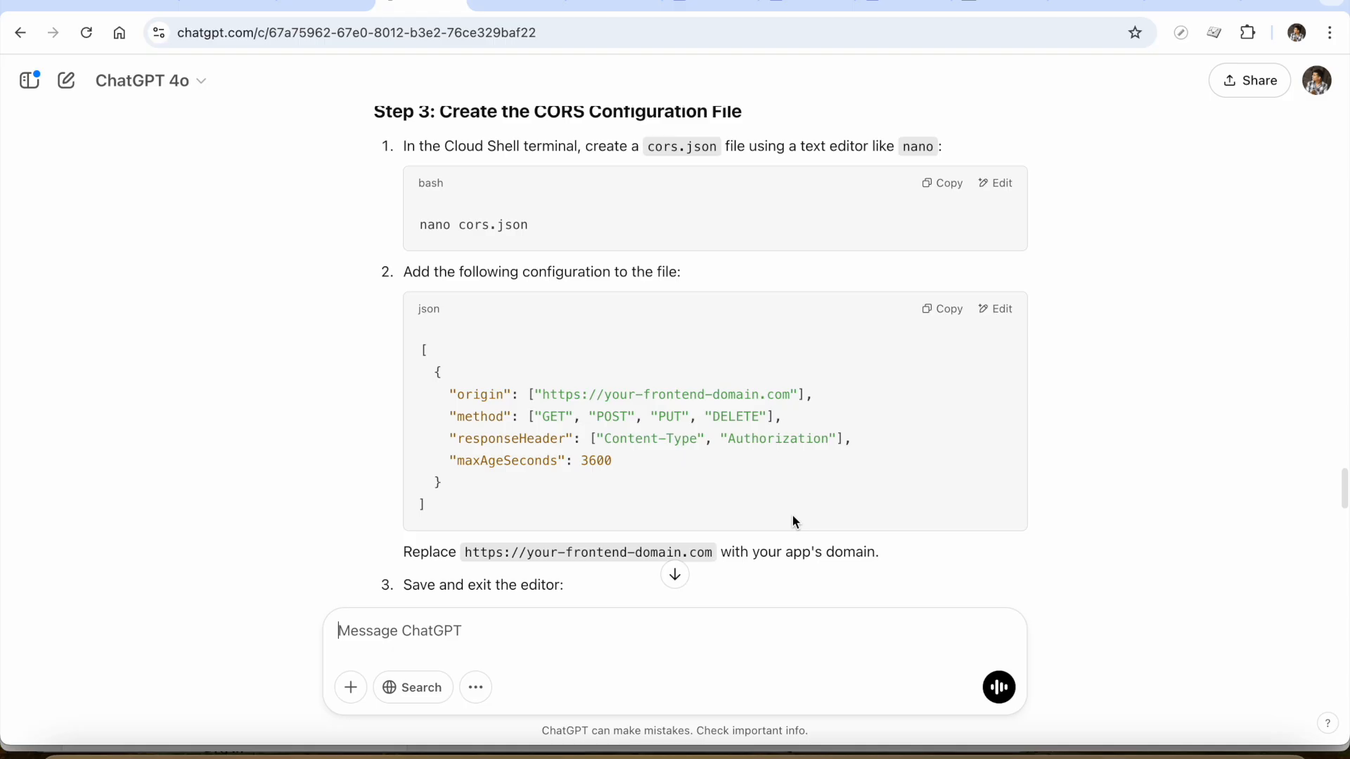
click(936, 311)
key(super+Tab)
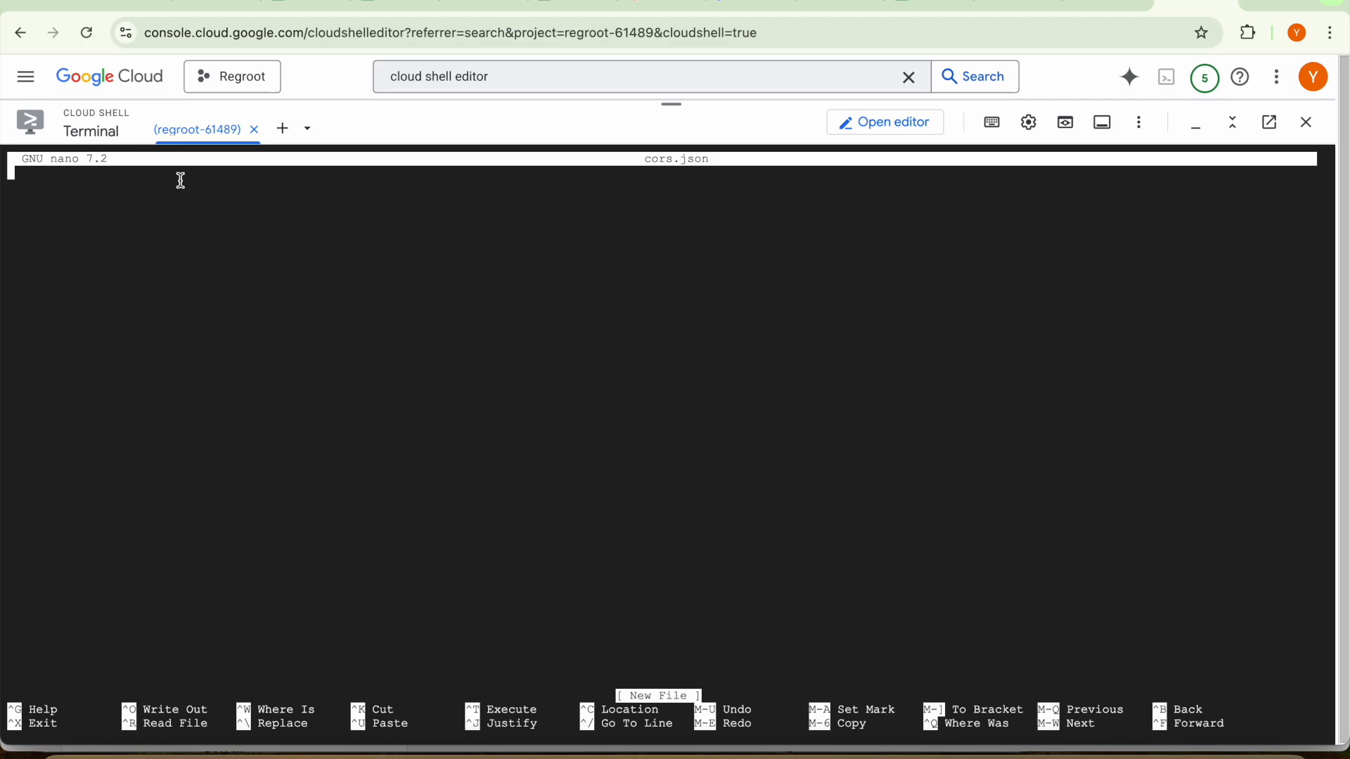
key(ctrl+v)
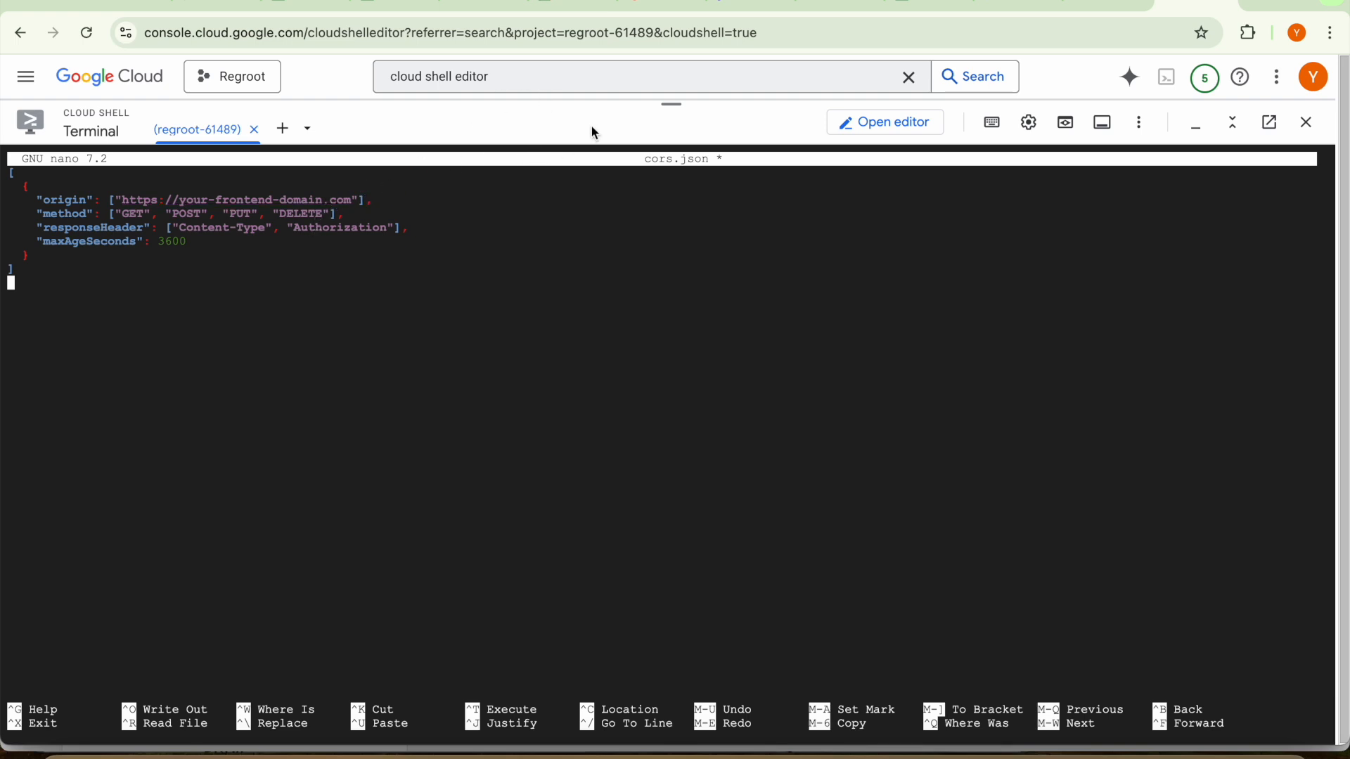
key(super+grave)
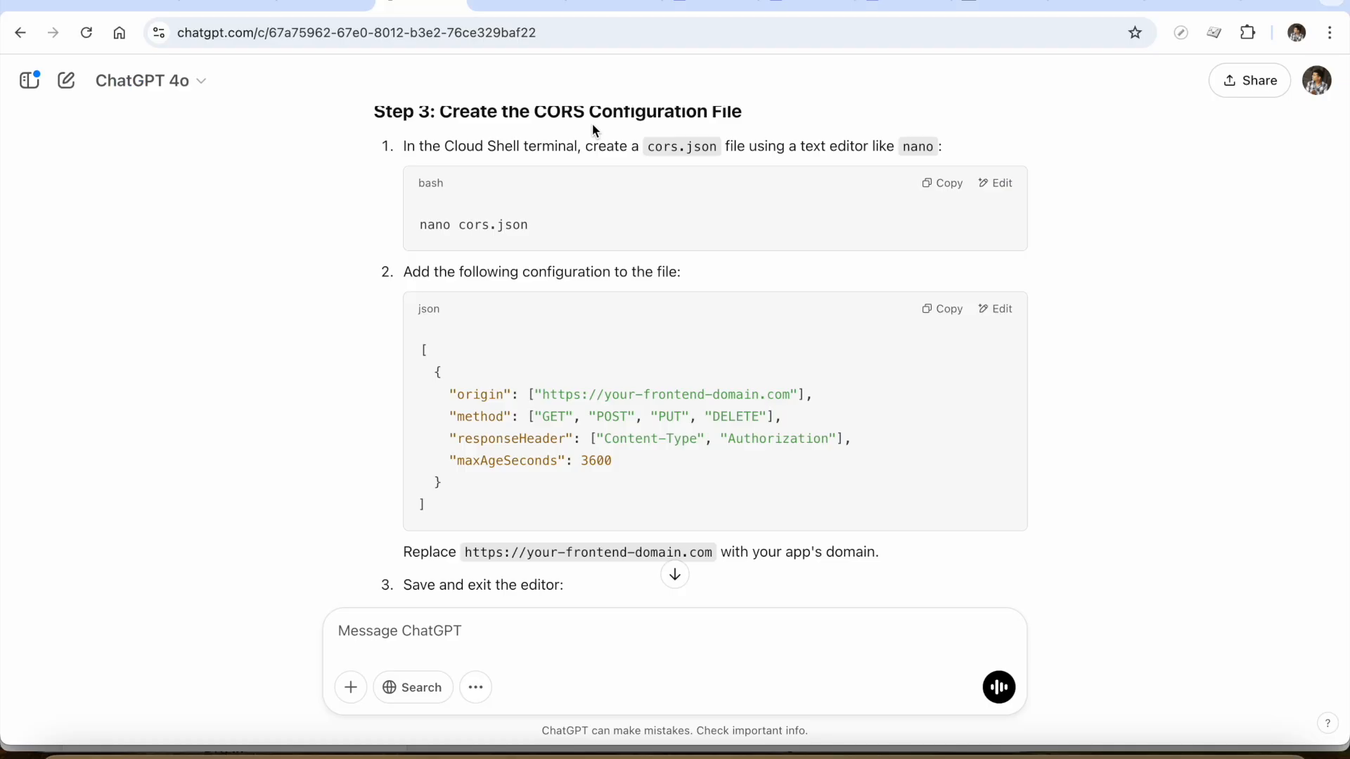
click(800, 2)
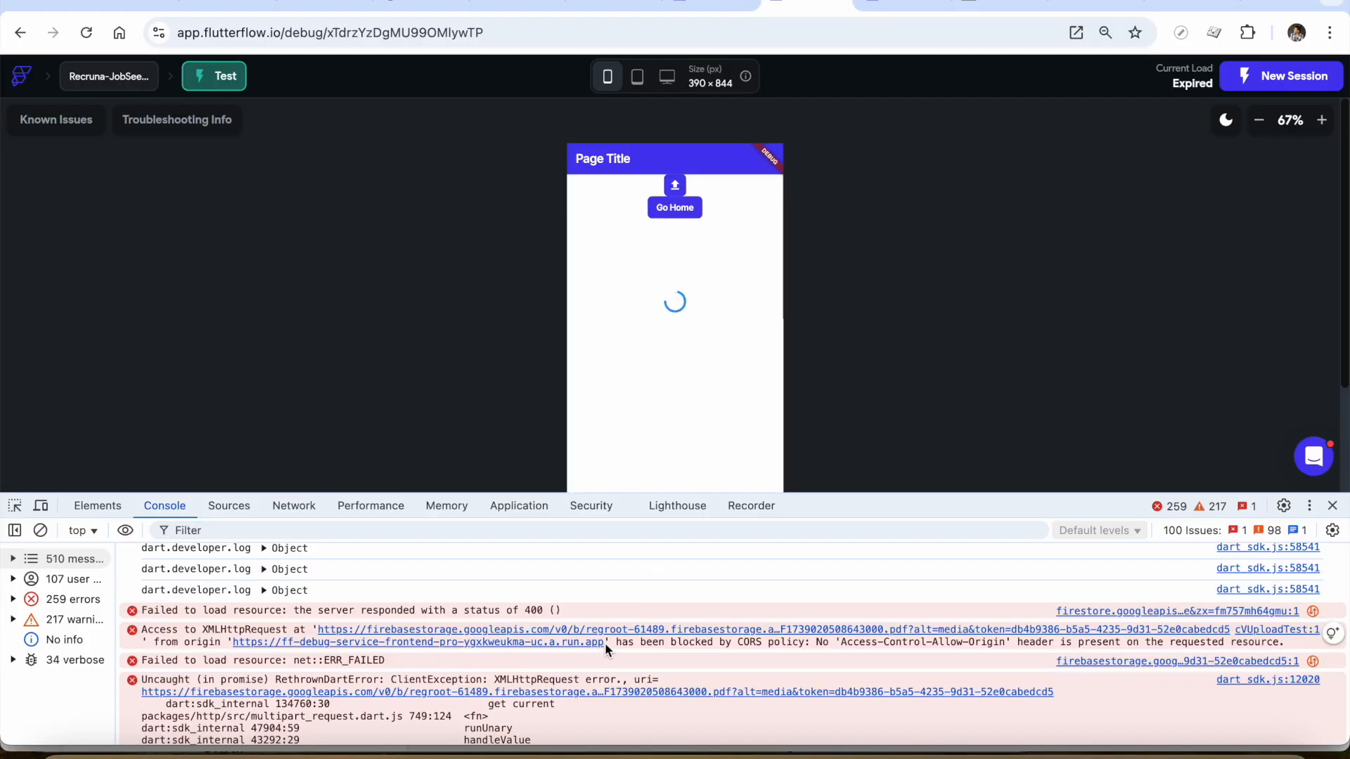
drag(604, 643, 230, 651)
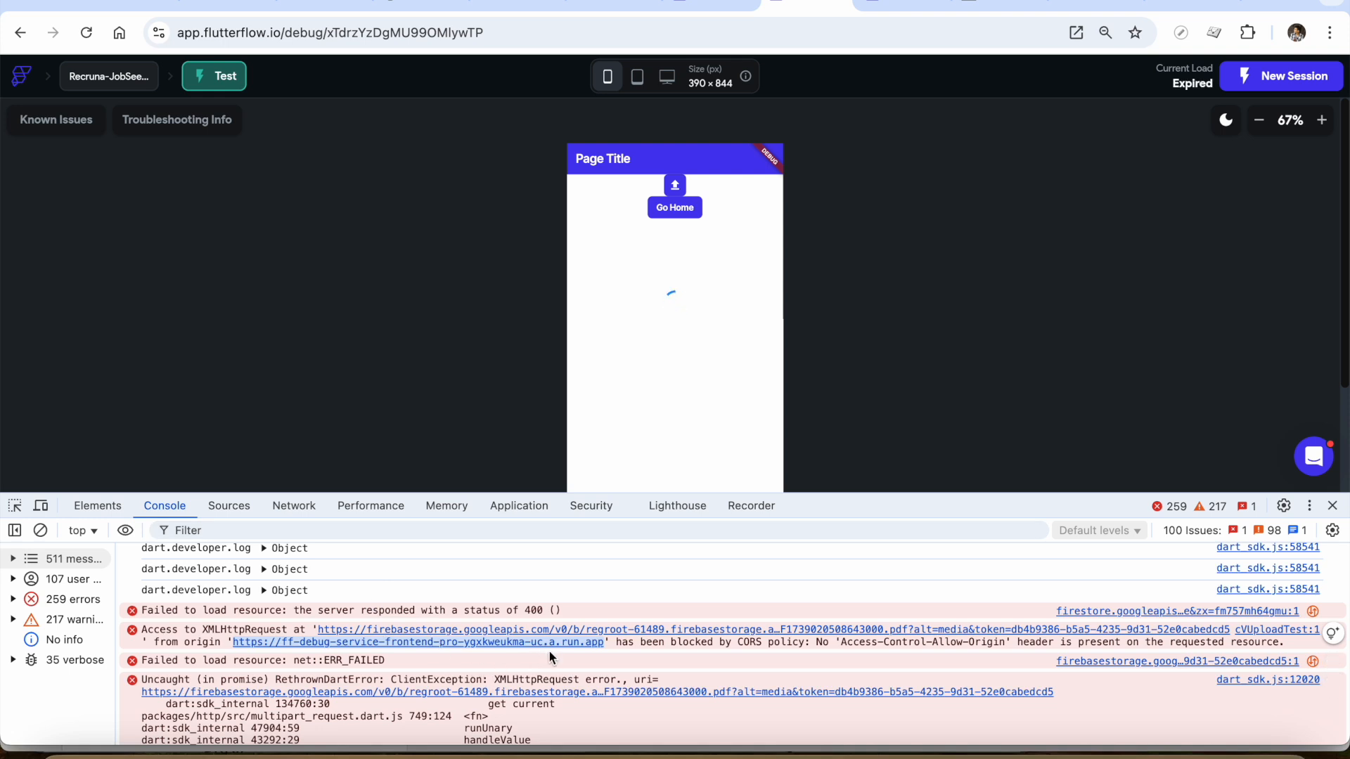
right_click(567, 643)
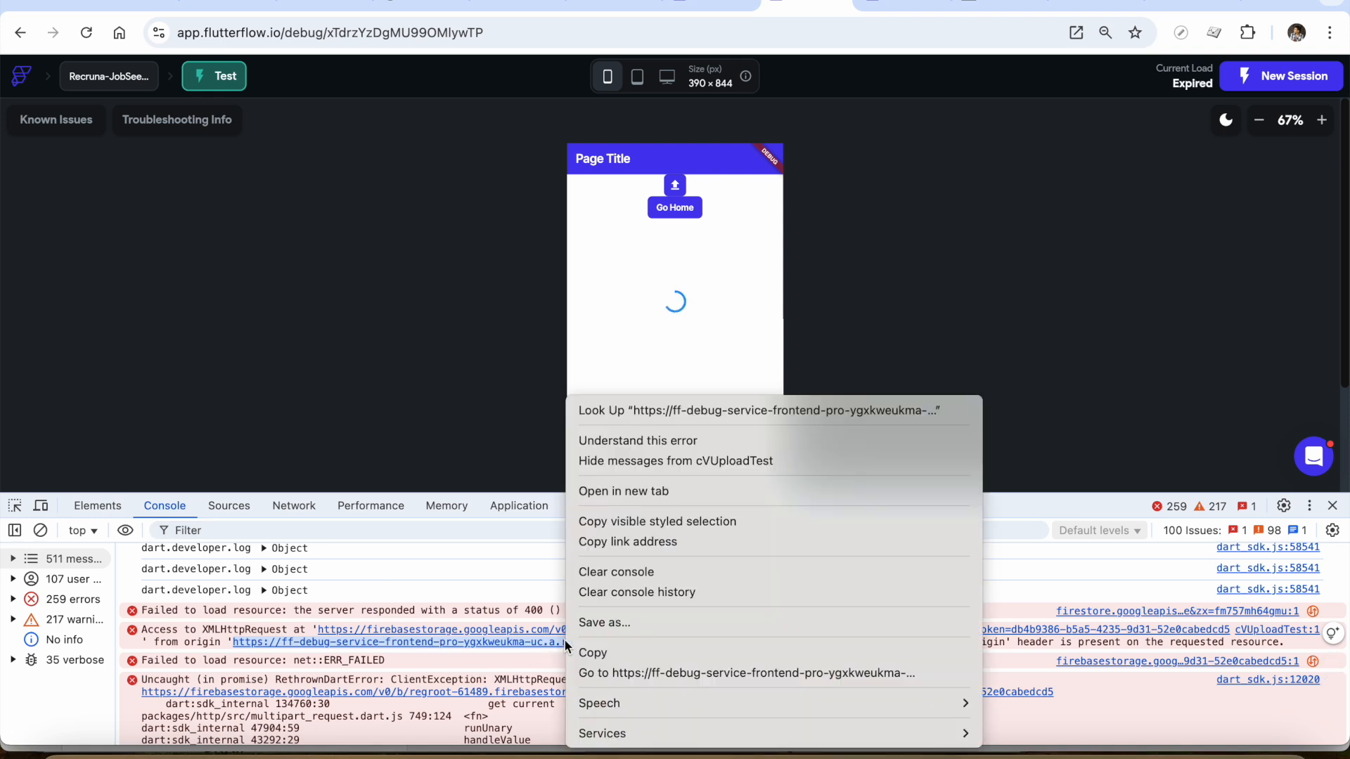
click(609, 651)
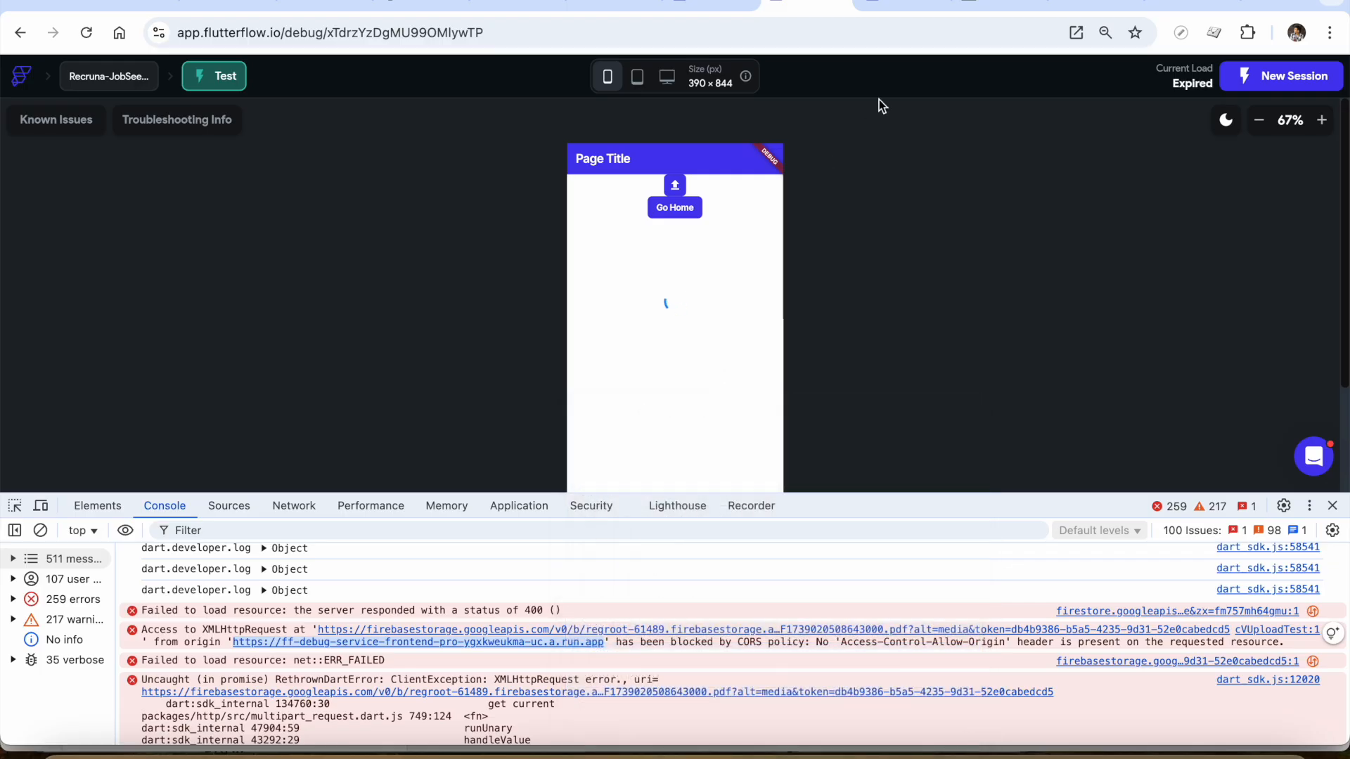
key(super+grave)
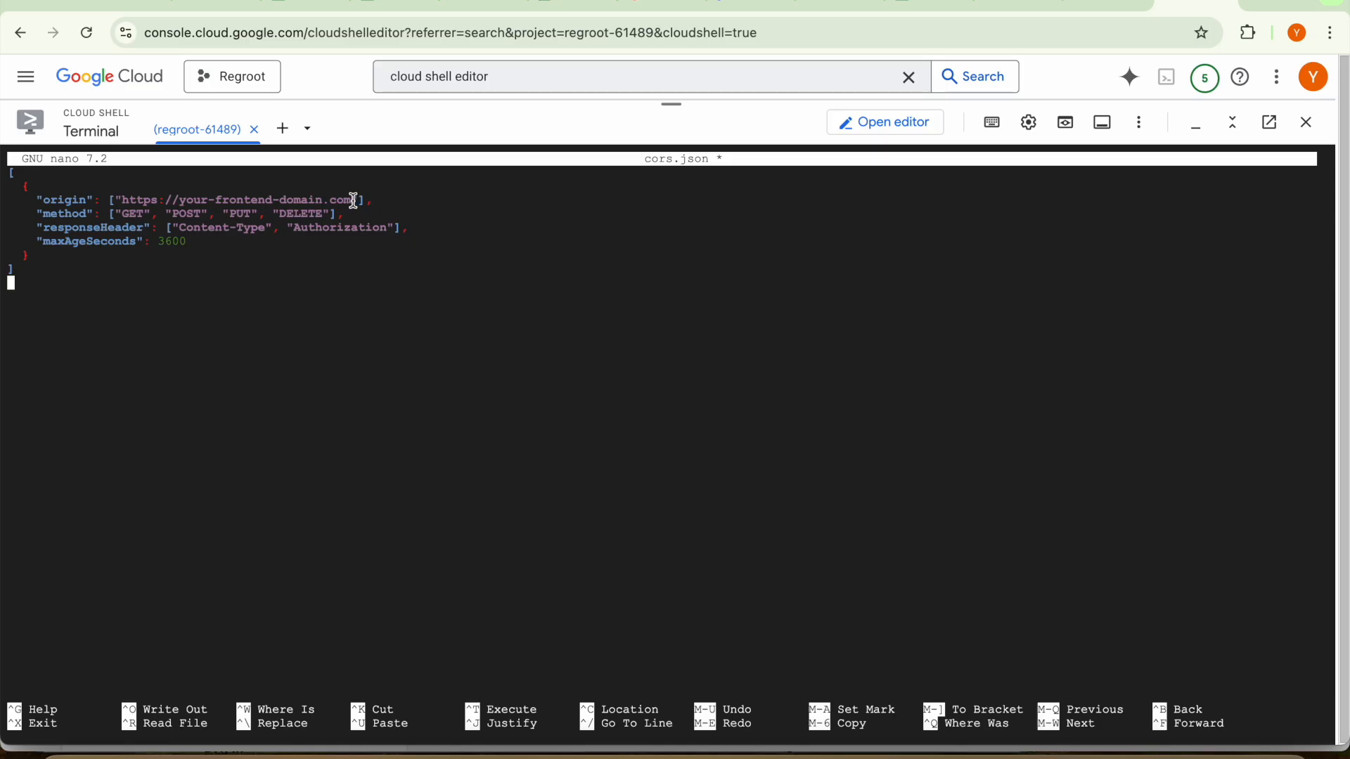
drag(354, 201, 125, 208)
key(ctrl+v)
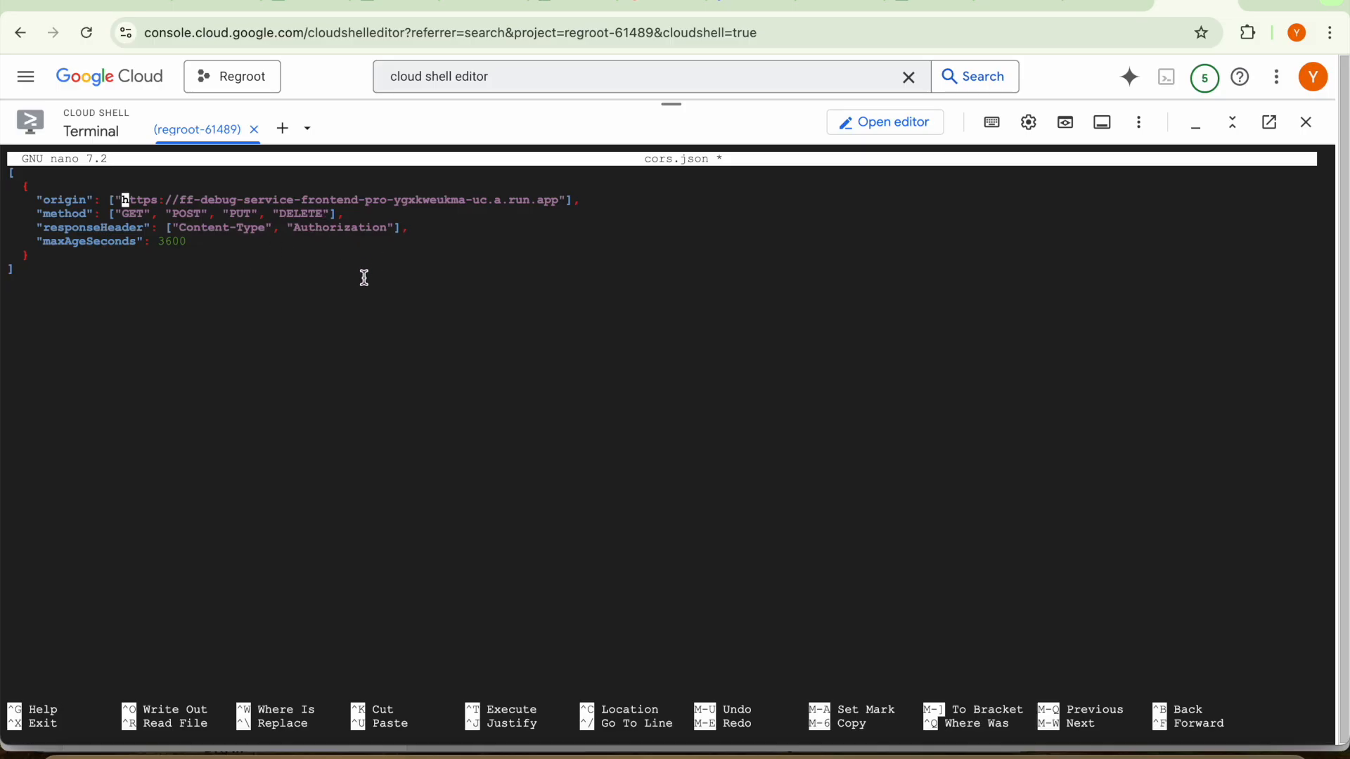
Check the ChatGPT instructions for saving and exiting the editor, and return to cors.json in Cloud Shell
key(super+grave)
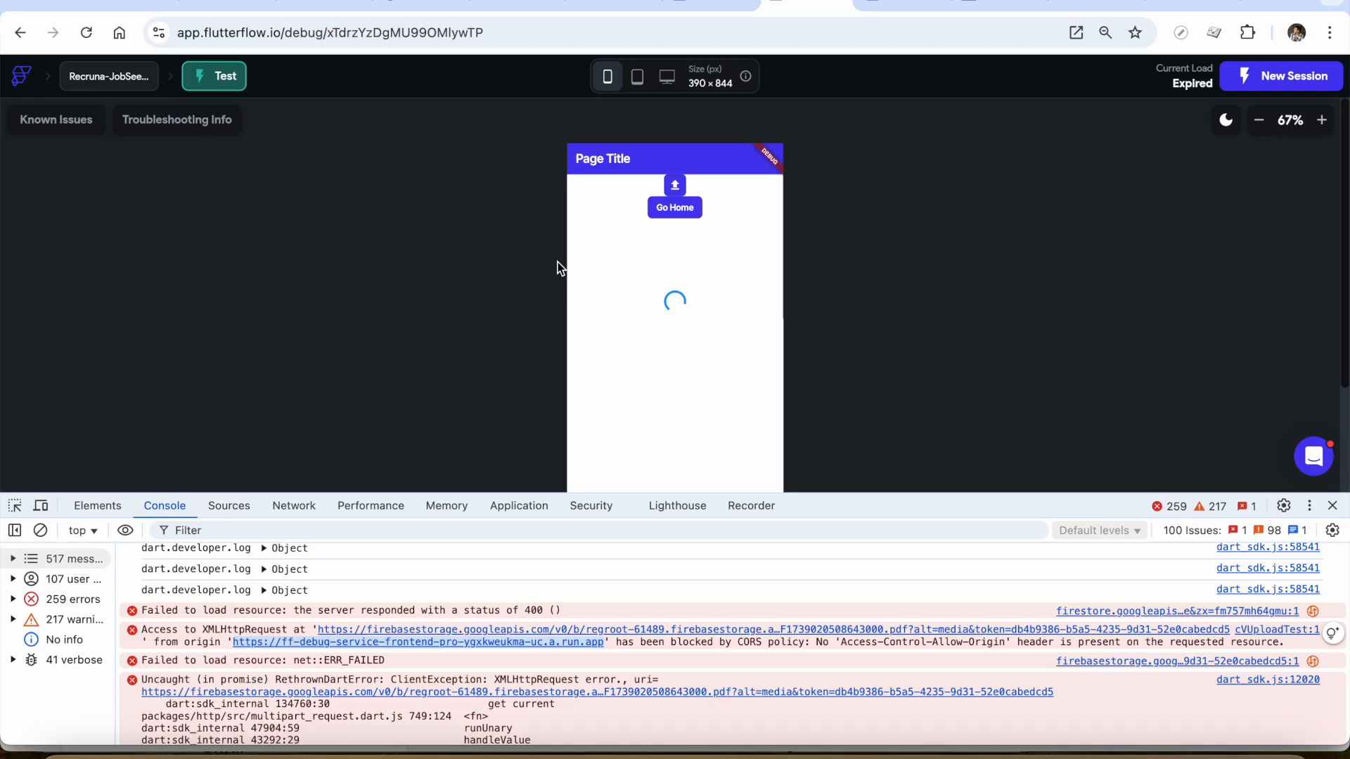
click(413, 4)
scroll(526, 479, down, 3)
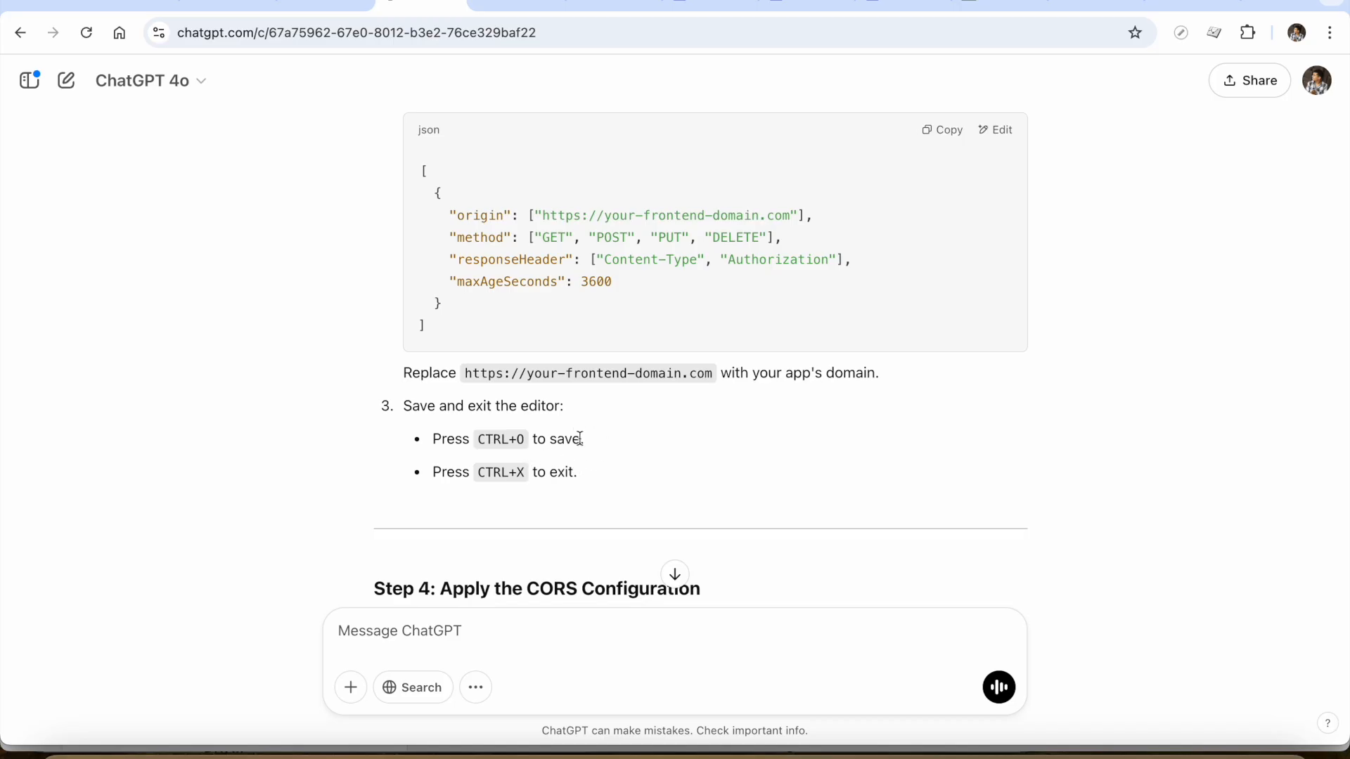
key(super+grave)
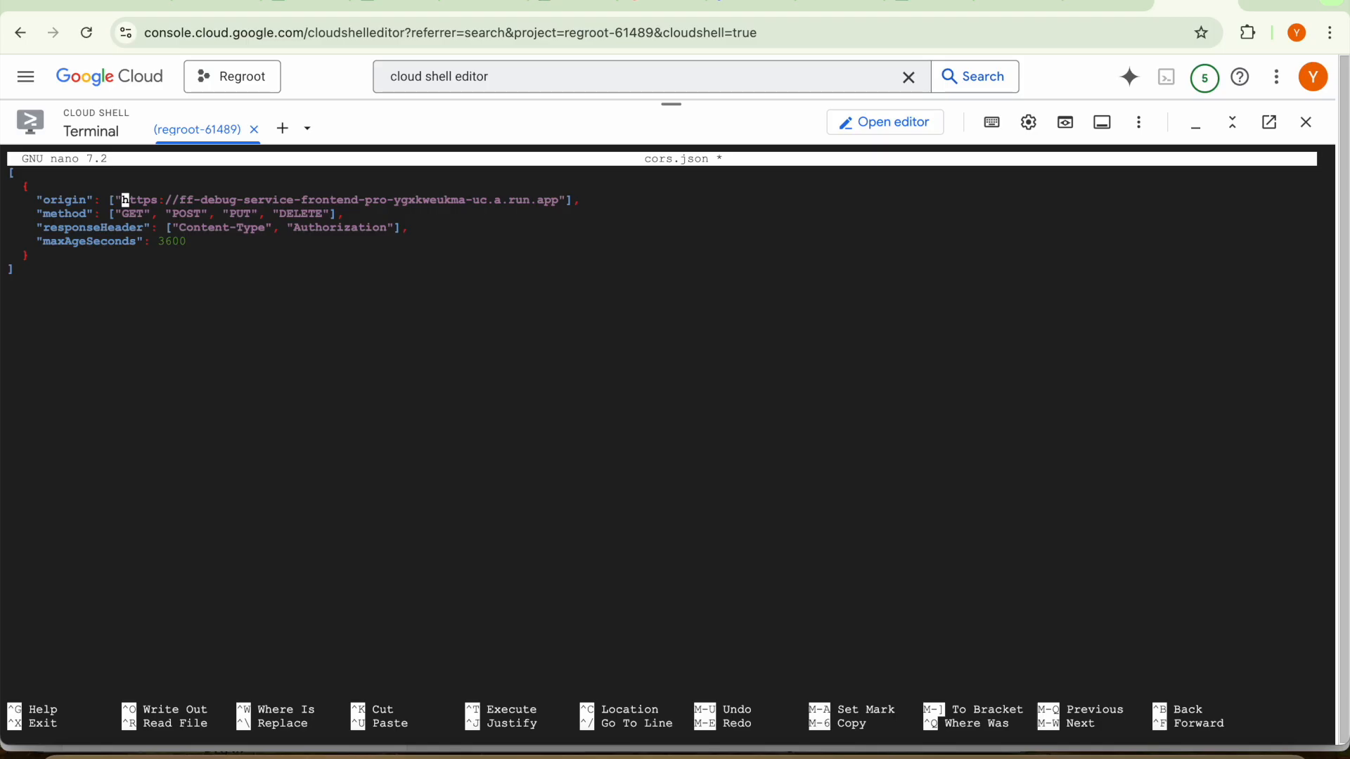
Save cors.json under its current name and exit nano
key(ctrl+o)
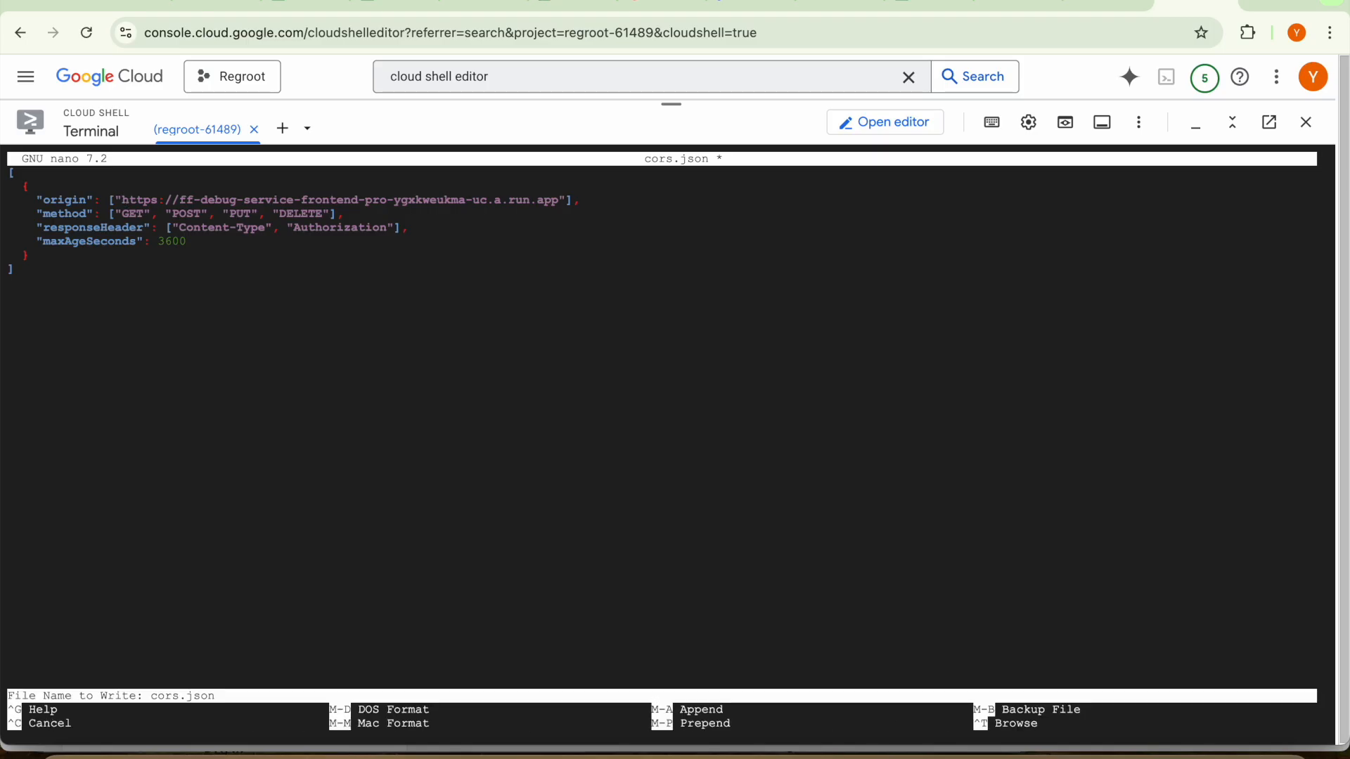
key(Return)
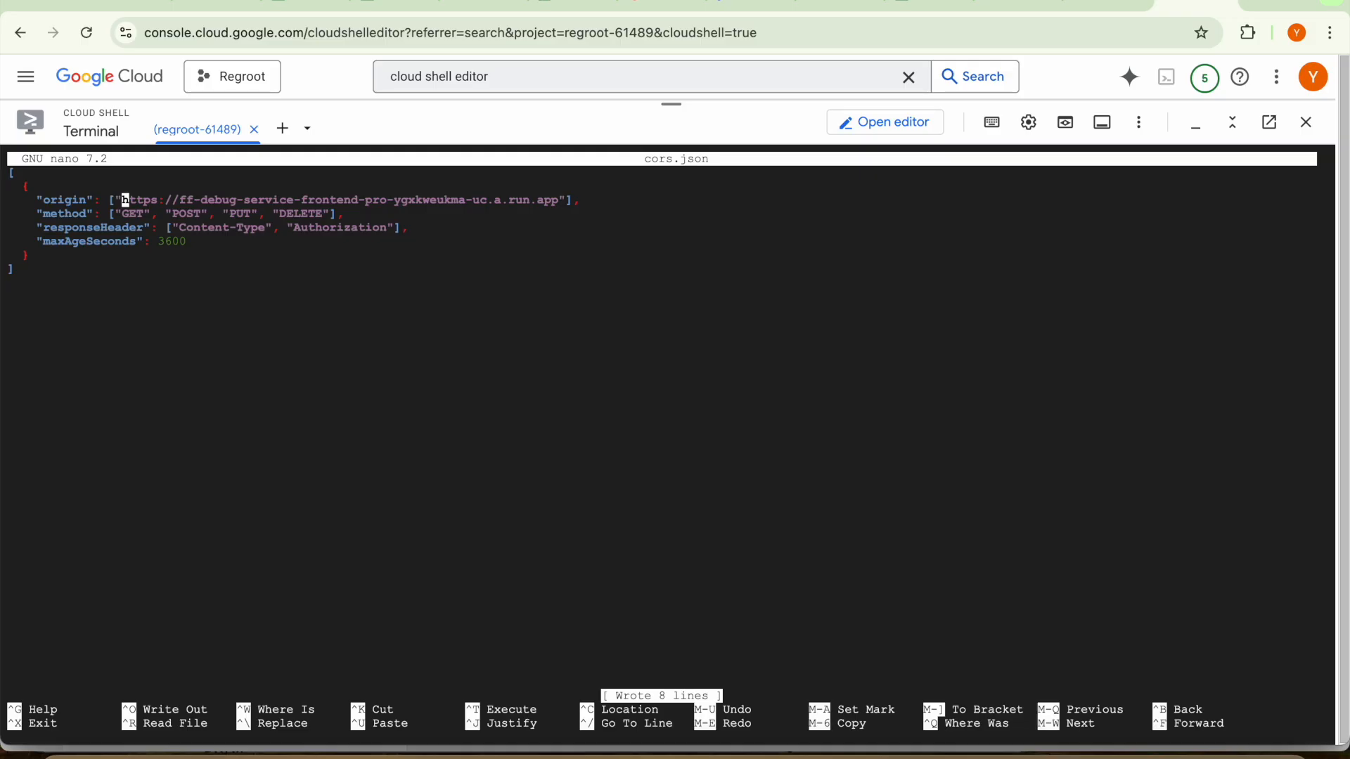
key(ctrl+x)
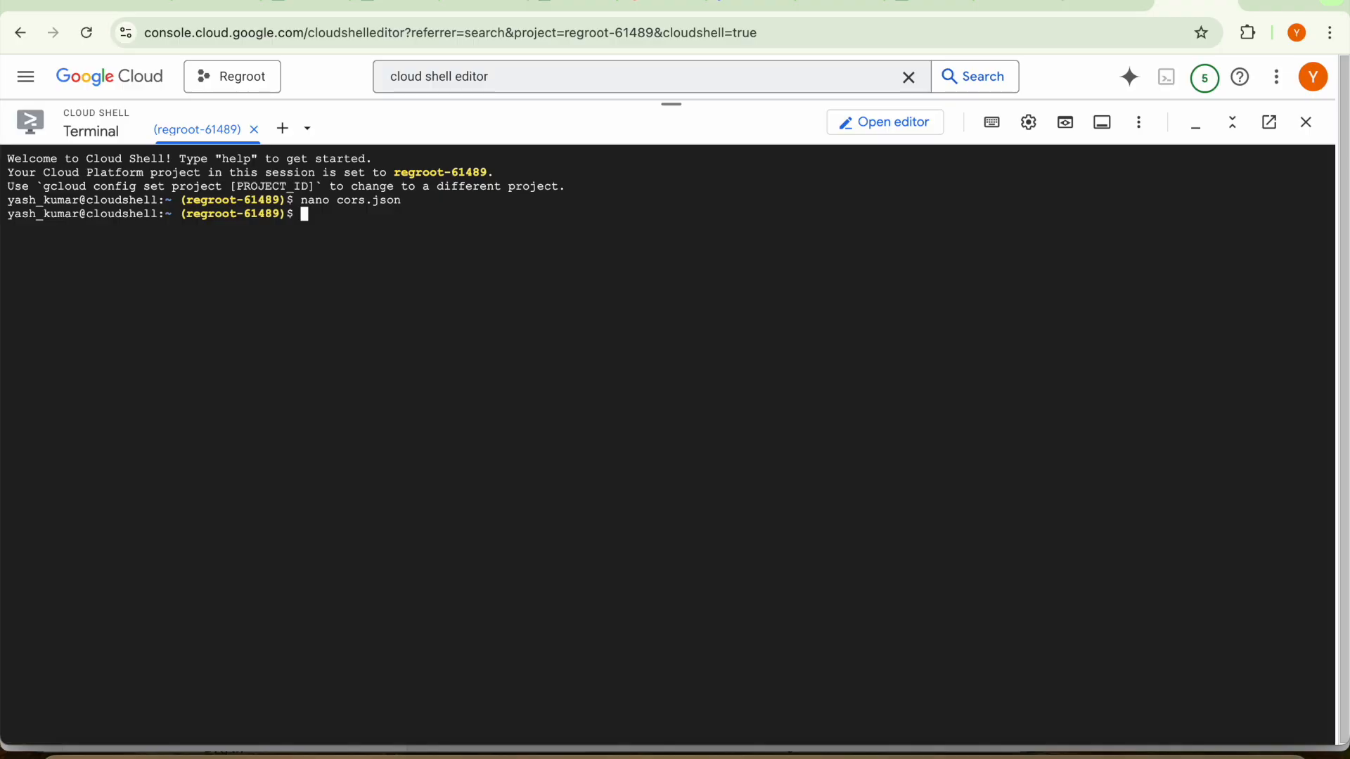
Copy the gsutil cors set command from ChatGPT's Step 4 and paste it at the Cloud Shell prompt without running it
key(super+grave)
scroll(613, 520, down, 1)
scroll(613, 521, down, 3)
scroll(612, 520, up, 10)
scroll(613, 524, up, 6)
scroll(613, 523, up, 5)
scroll(617, 528, down, 1)
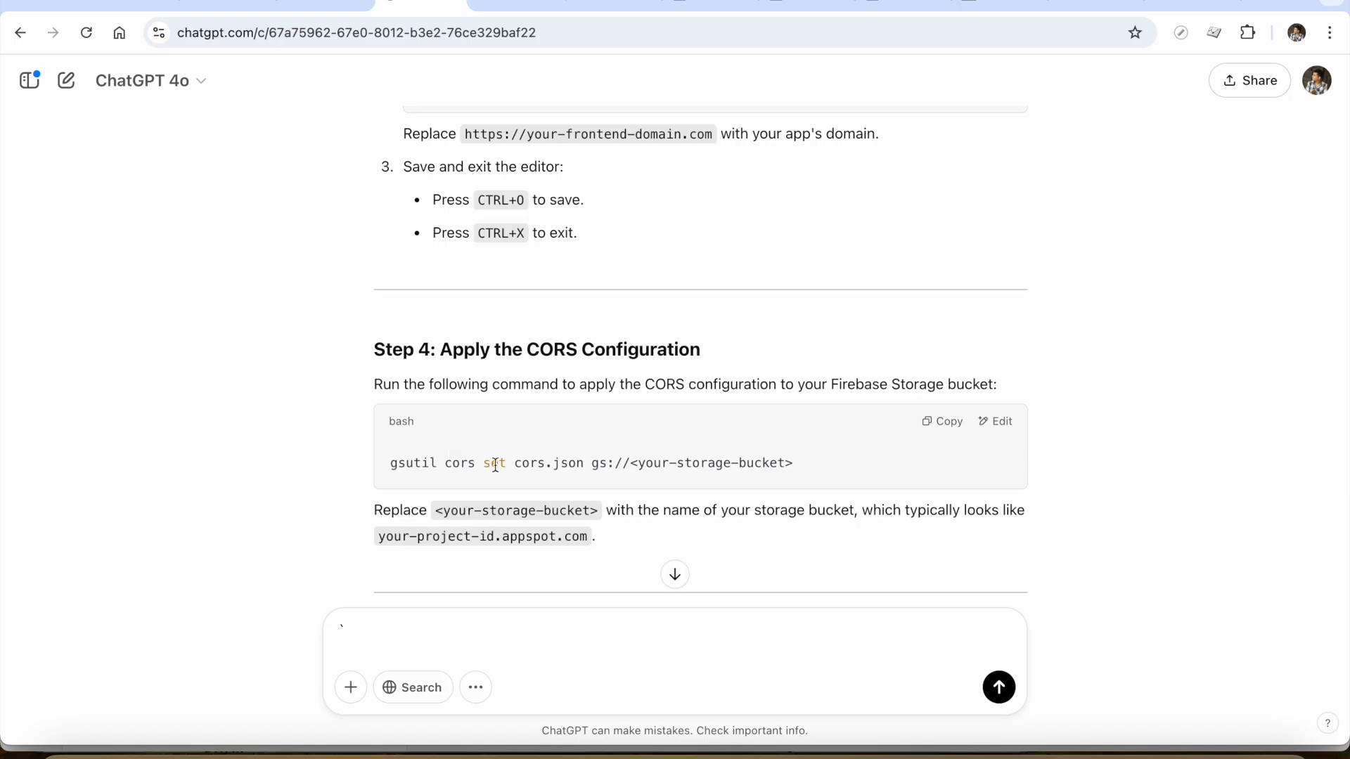
click(950, 423)
key(super+grave)
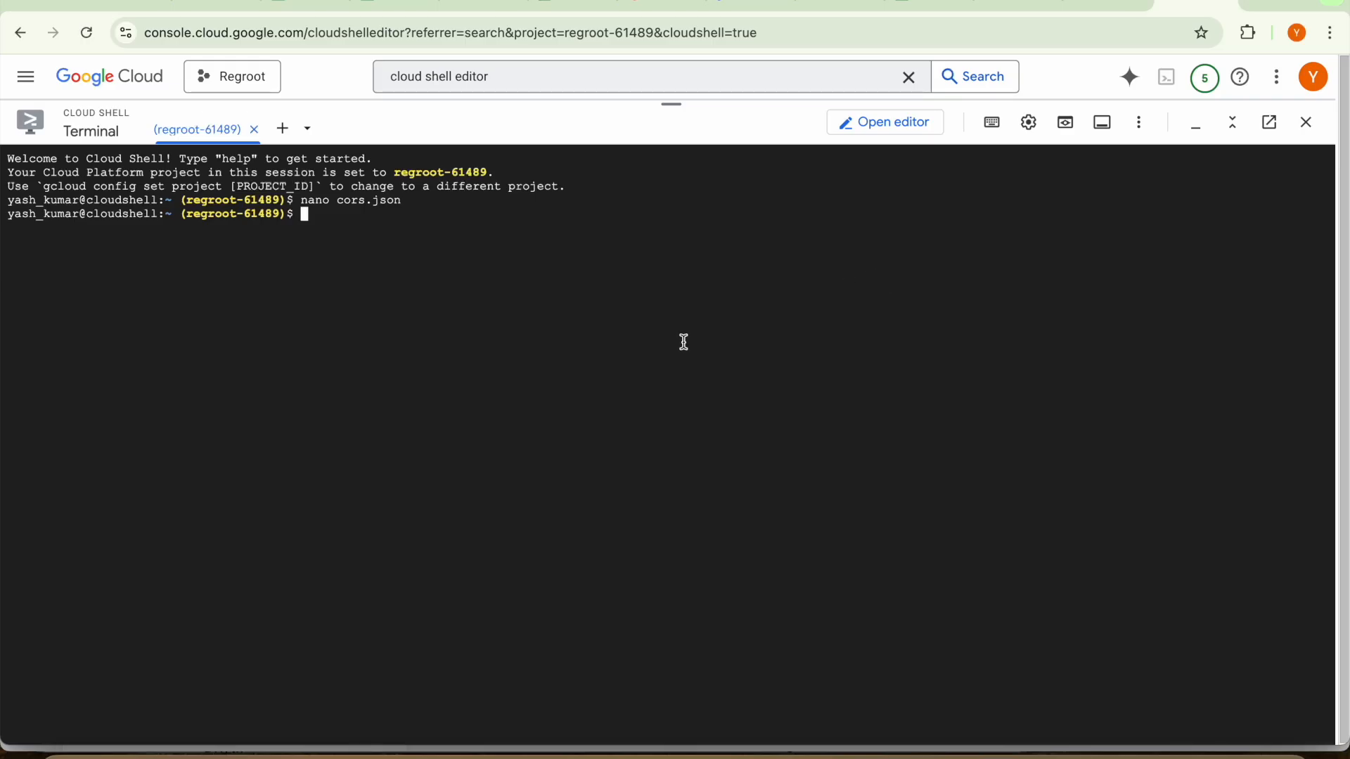
key(super+v)
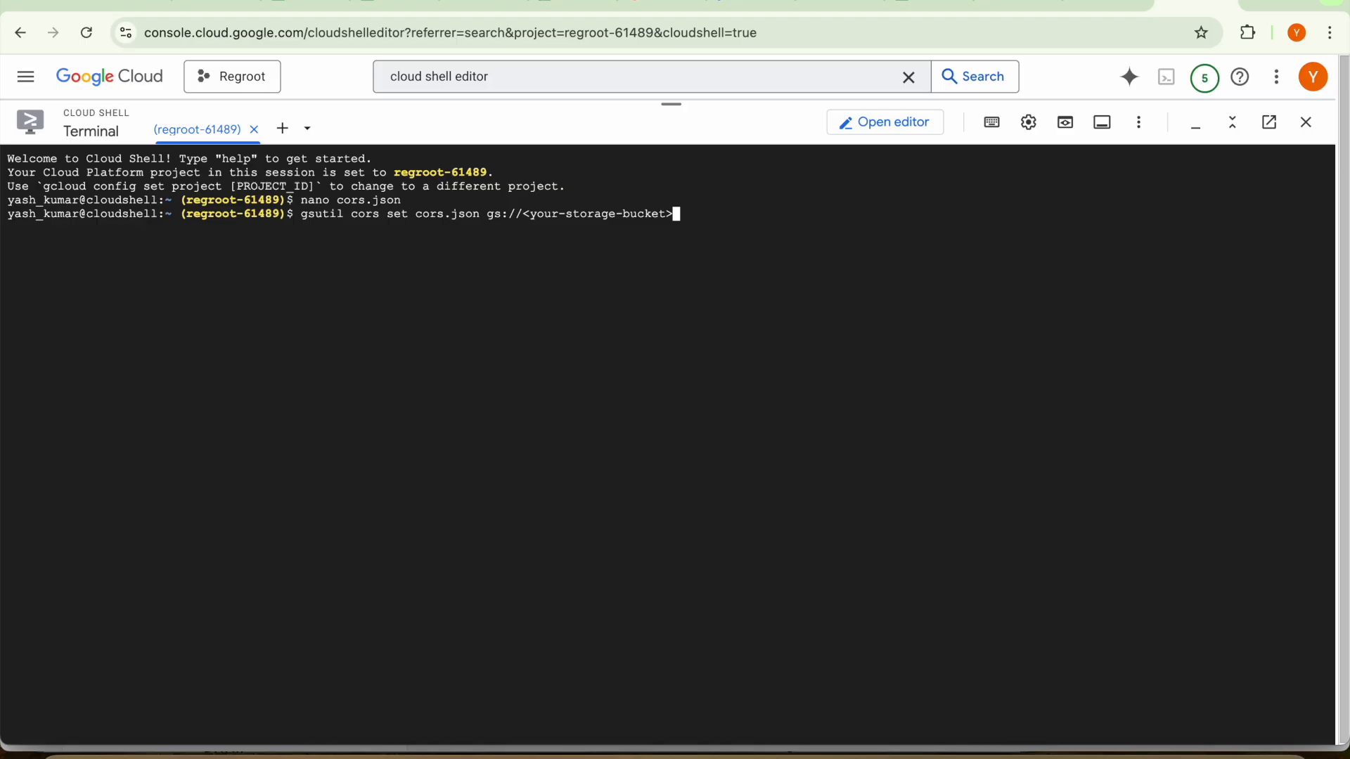
Copy the bucket address gs://regroot-61489.firebasestorage.app from the files view of Firebase Storage and return to the Cloud Shell terminal
click(1096, 4)
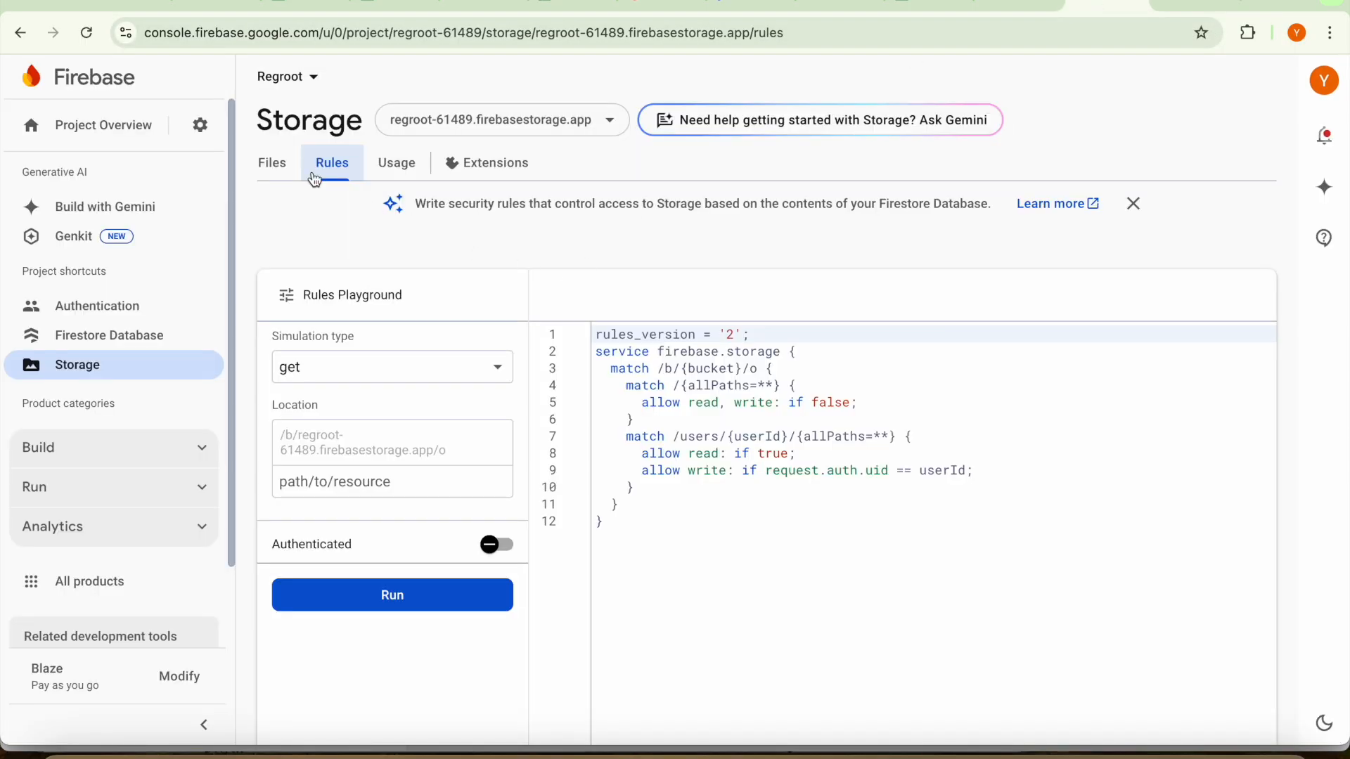
click(257, 156)
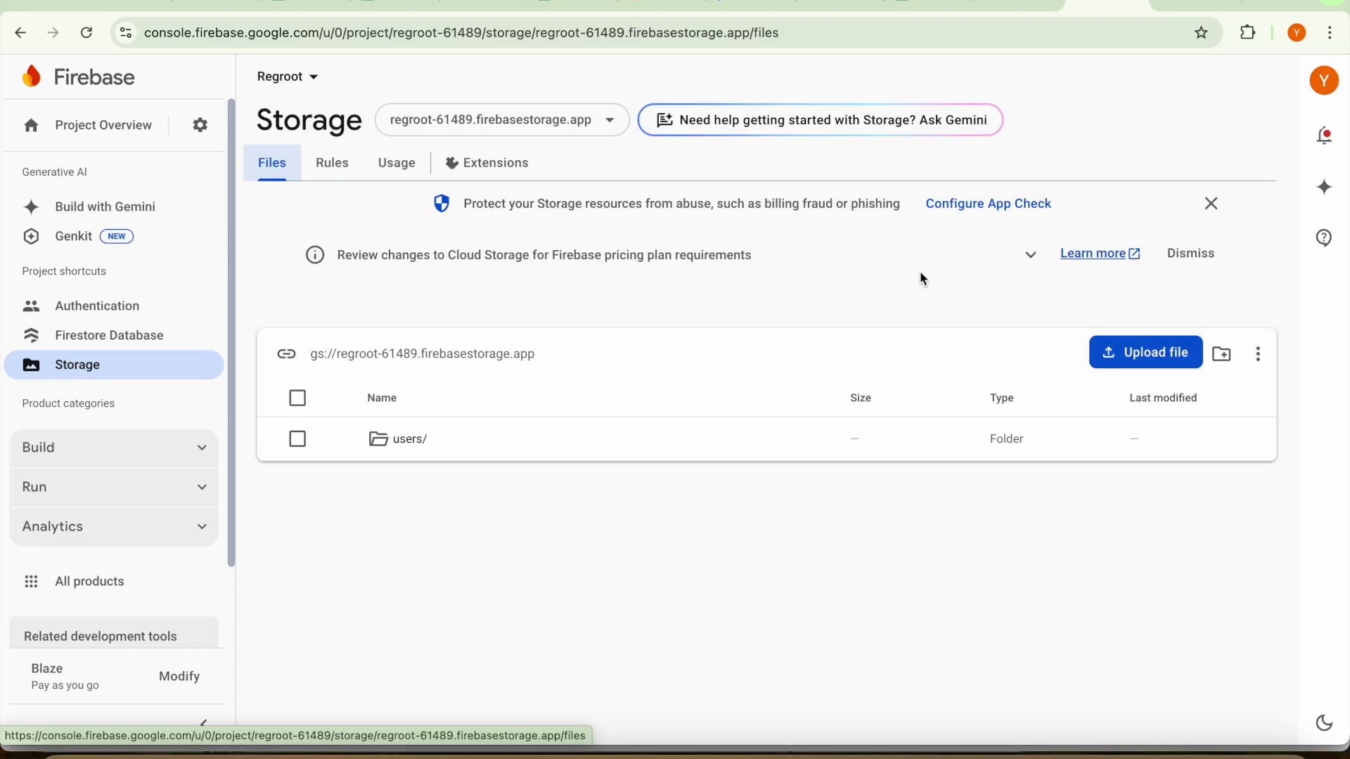
right_click(384, 362)
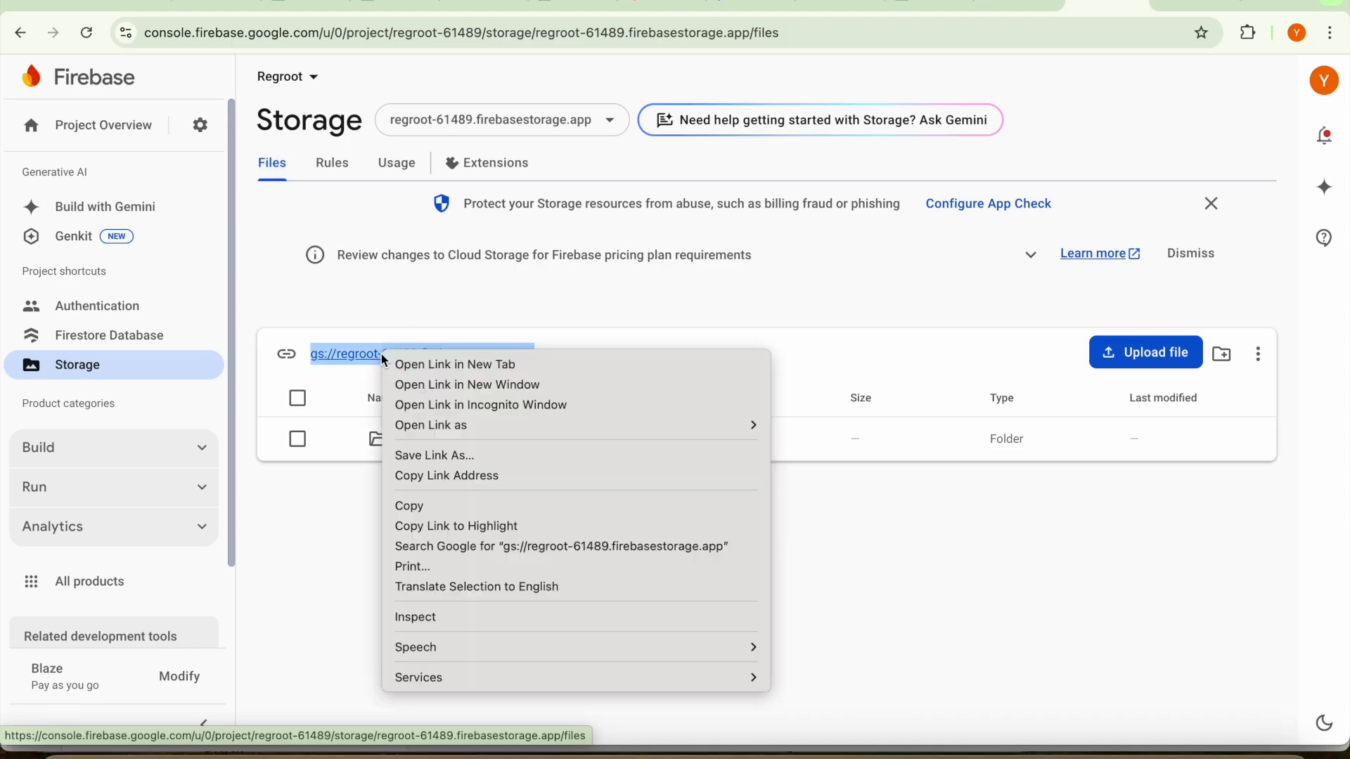
click(421, 506)
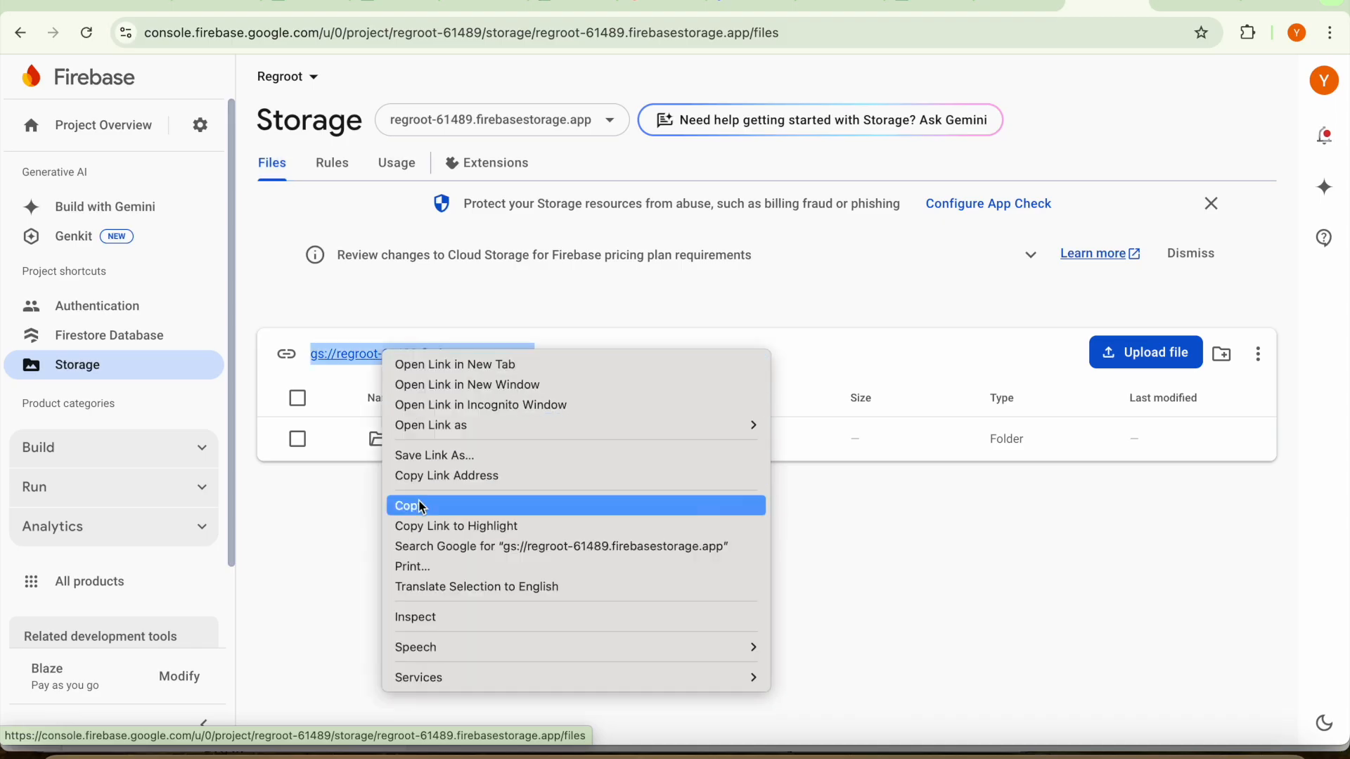
key(super+grave)
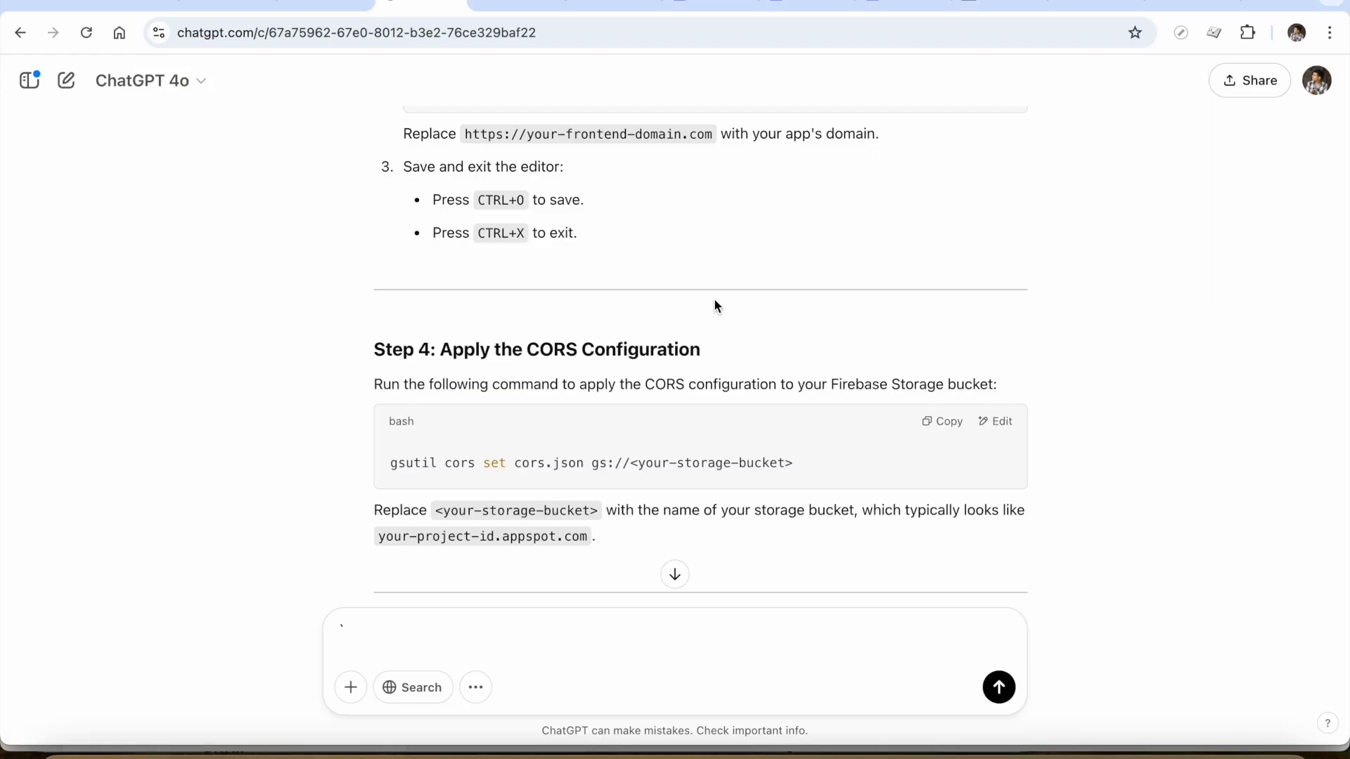
key(super+grave)
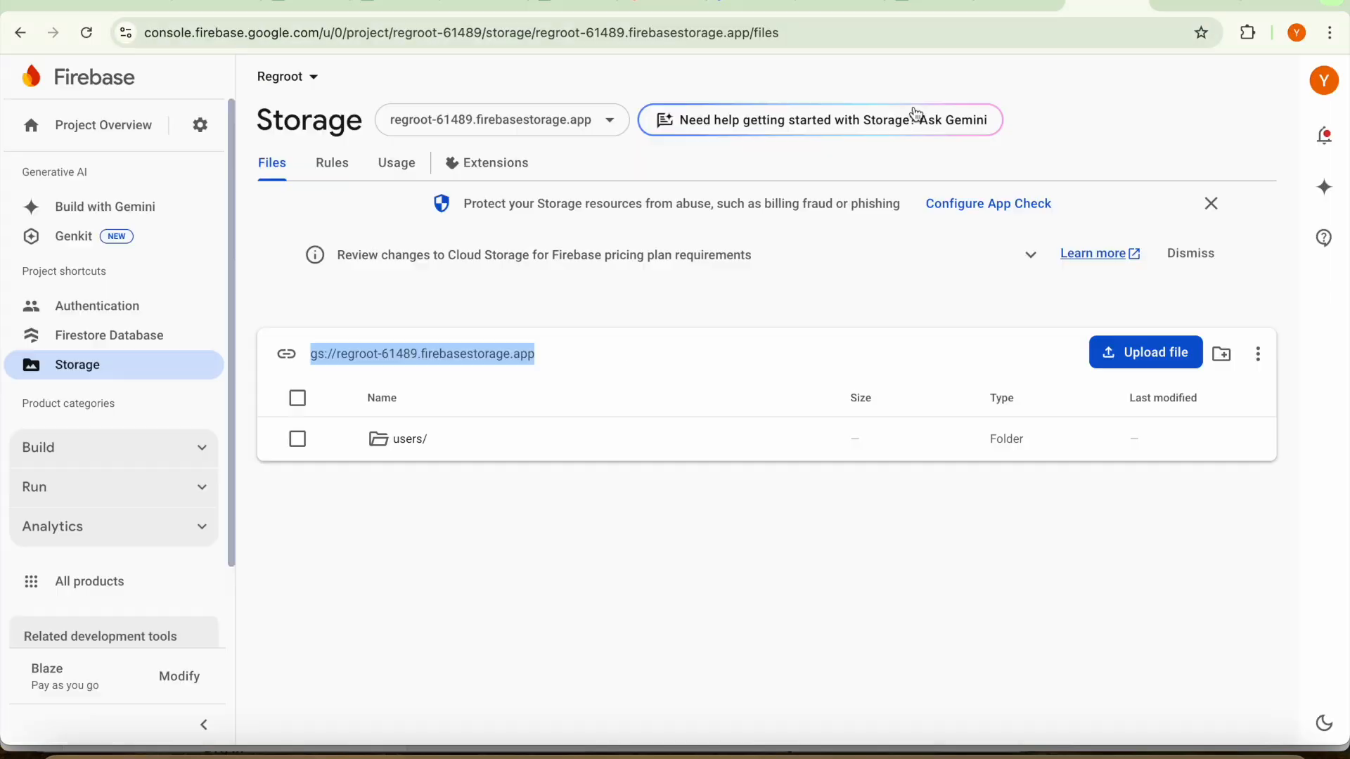
key(super+grave)
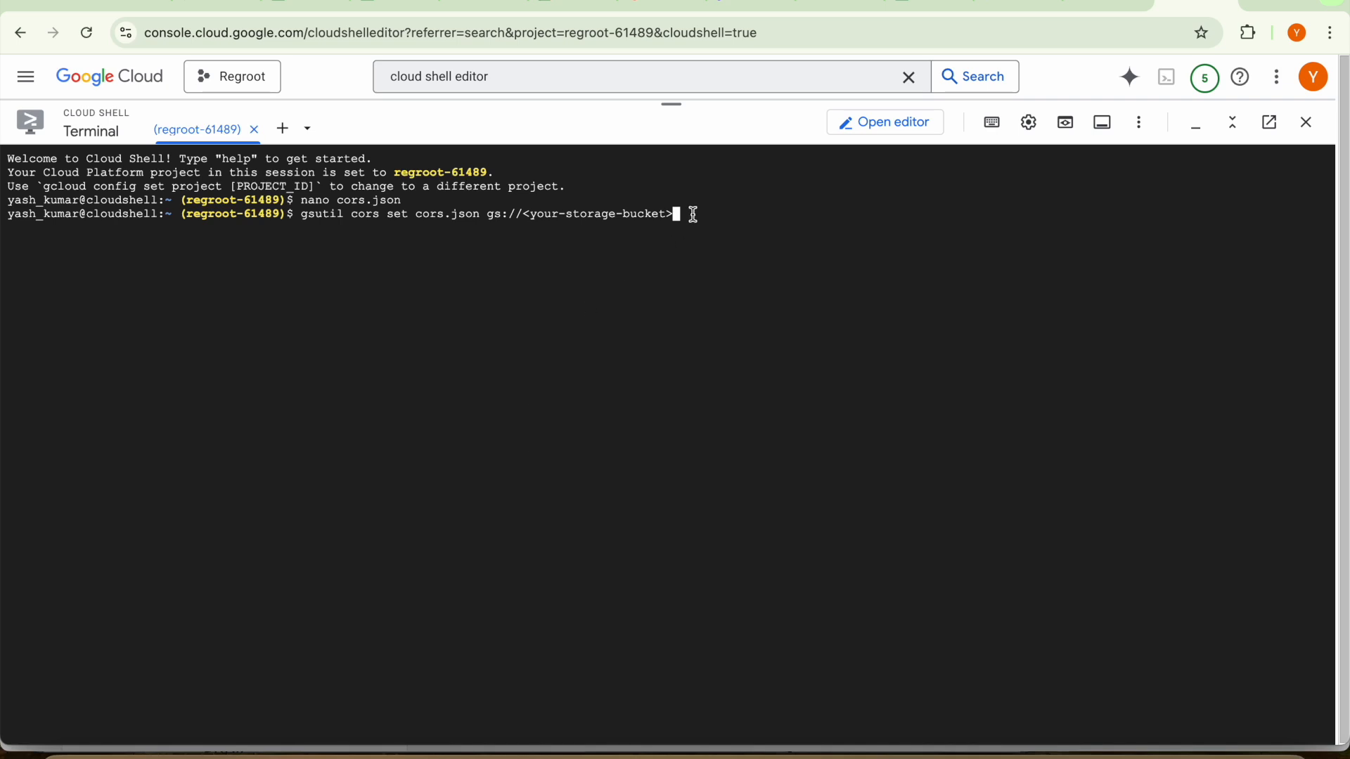
Replace the placeholder bucket with the copied address and run gsutil cors set cors.json gs://regroot-61489.firebasestorage.app
mouse_move(678, 214)
mouse_down()
mouse_move(618, 211)
mouse_move(679, 214)
mouse_up()
key(BackSpace)
key(BackSpace)
key(BackSpace)
key(BackSpace)
key(BackSpace)
key(BackSpace)
key(BackSpace)
key(BackSpace)
key(BackSpace)
key(BackSpace)
key(BackSpace)
key(BackSpace)
key(BackSpace)
key(BackSpace)
key(BackSpace)
key(BackSpace)
key(BackSpace)
key(BackSpace)
key(BackSpace)
key(BackSpace)
key(BackSpace)
key(BackSpace)
key(BackSpace)
key(BackSpace)
key(BackSpace)
key(BackSpace)
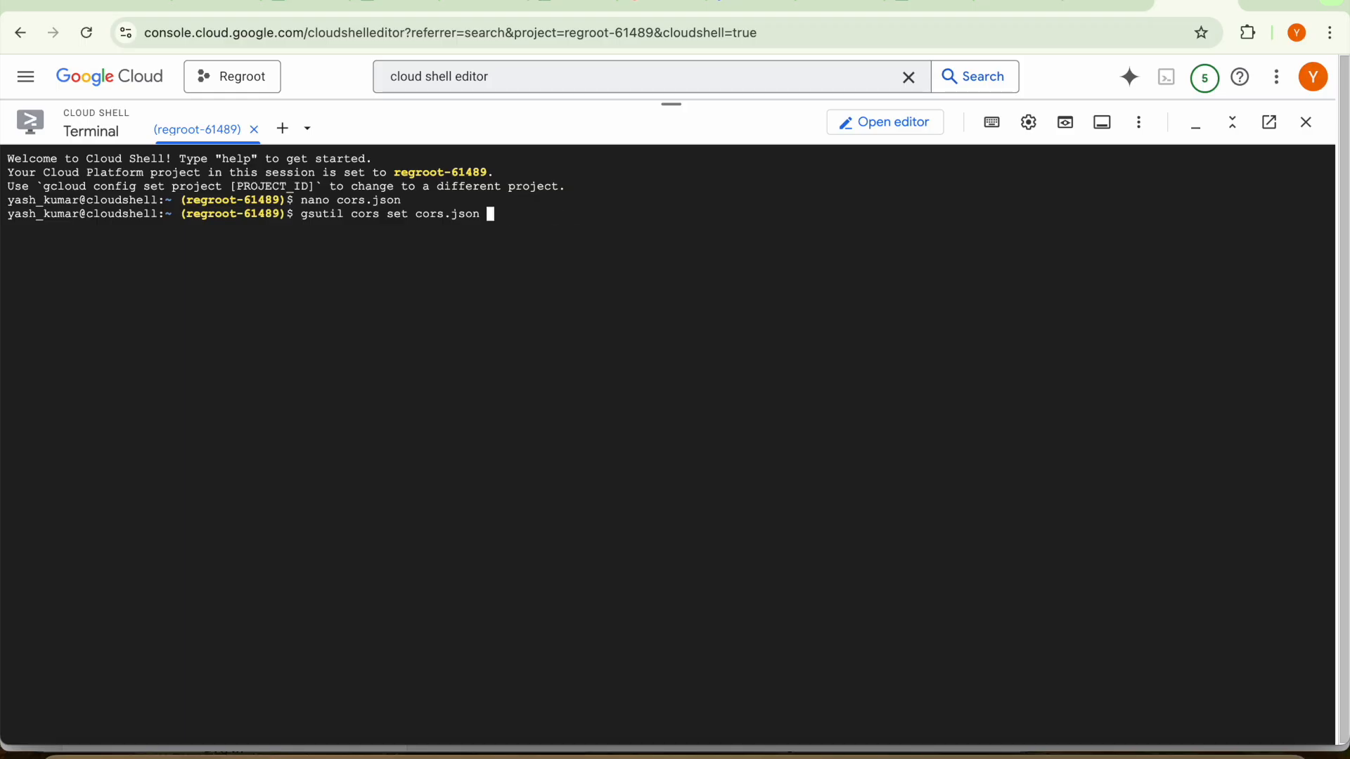
key(ctrl+v)
key(Return)
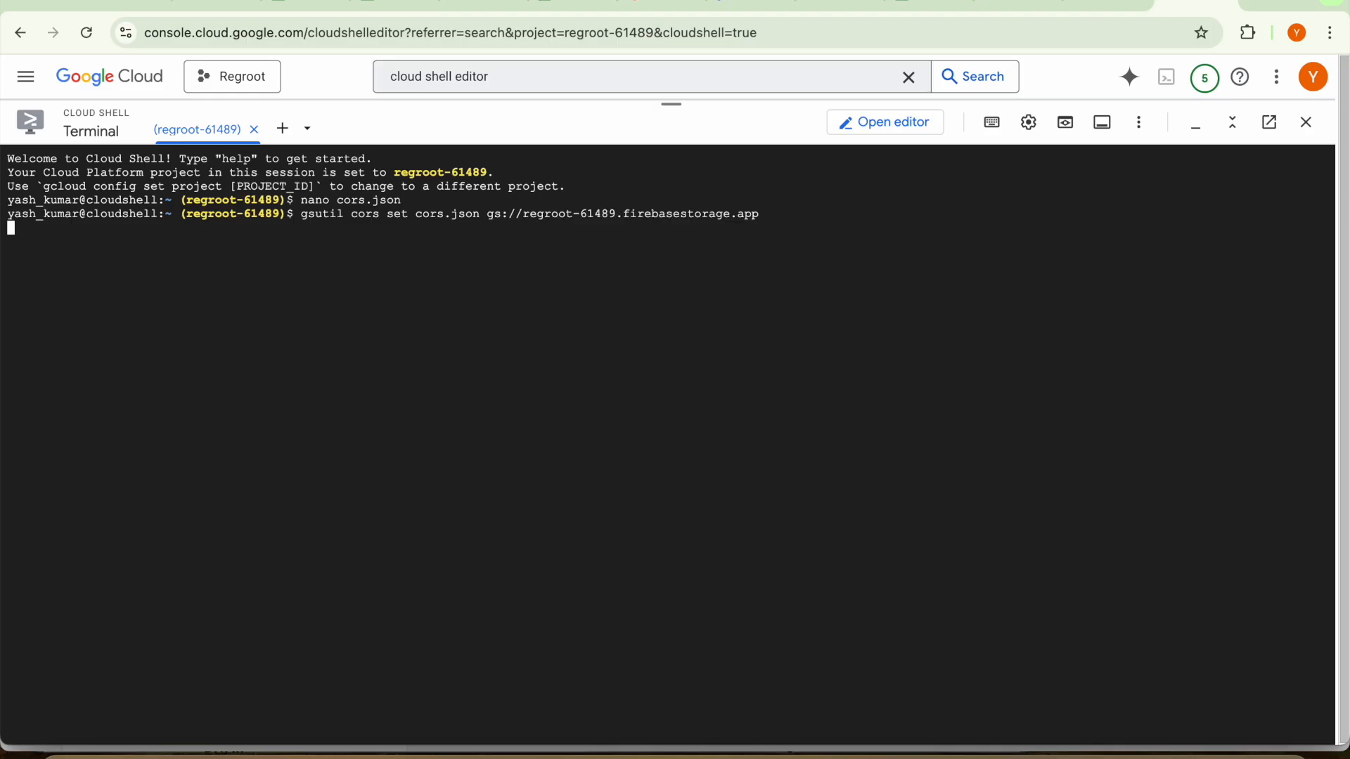
key(BackSpace)
key(Return)
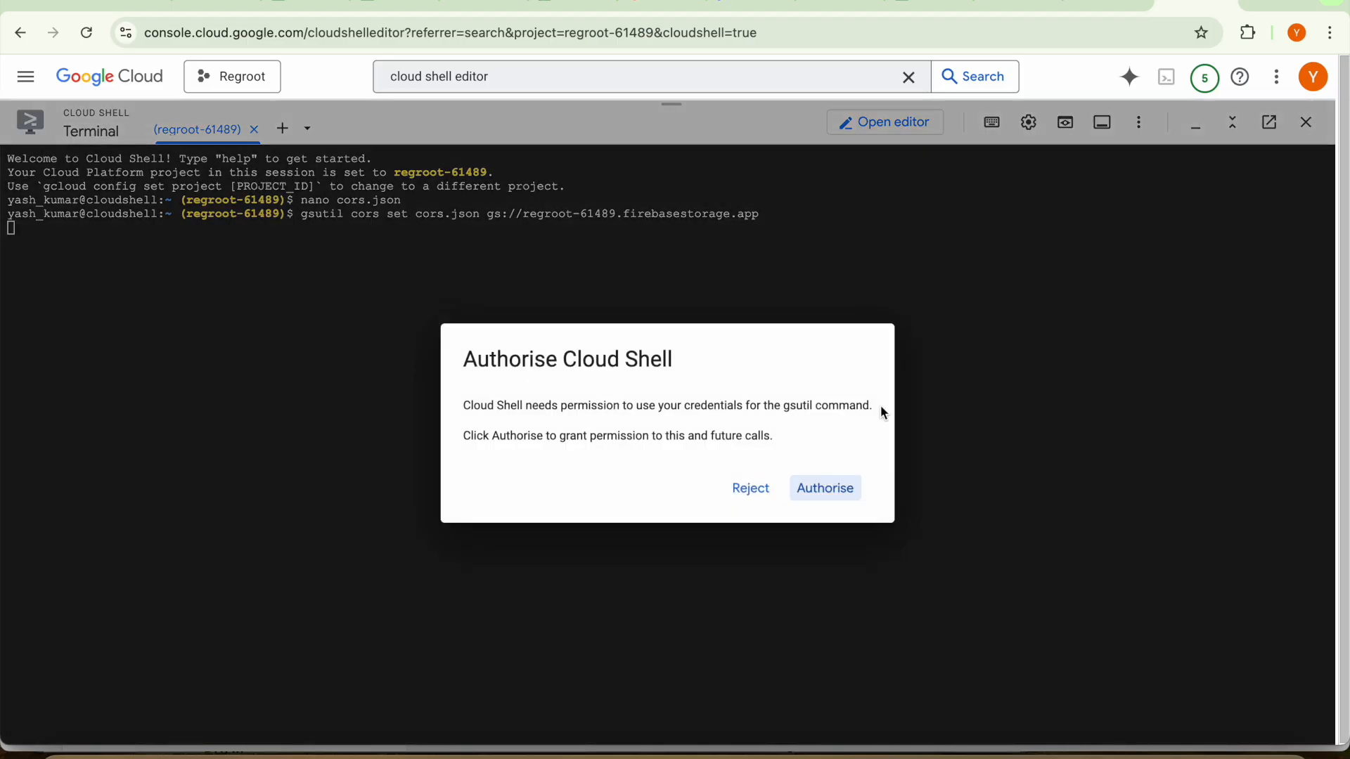
Authorise Cloud Shell to use the account credentials for gsutil and verify the sign-in with the account password
click(838, 490)
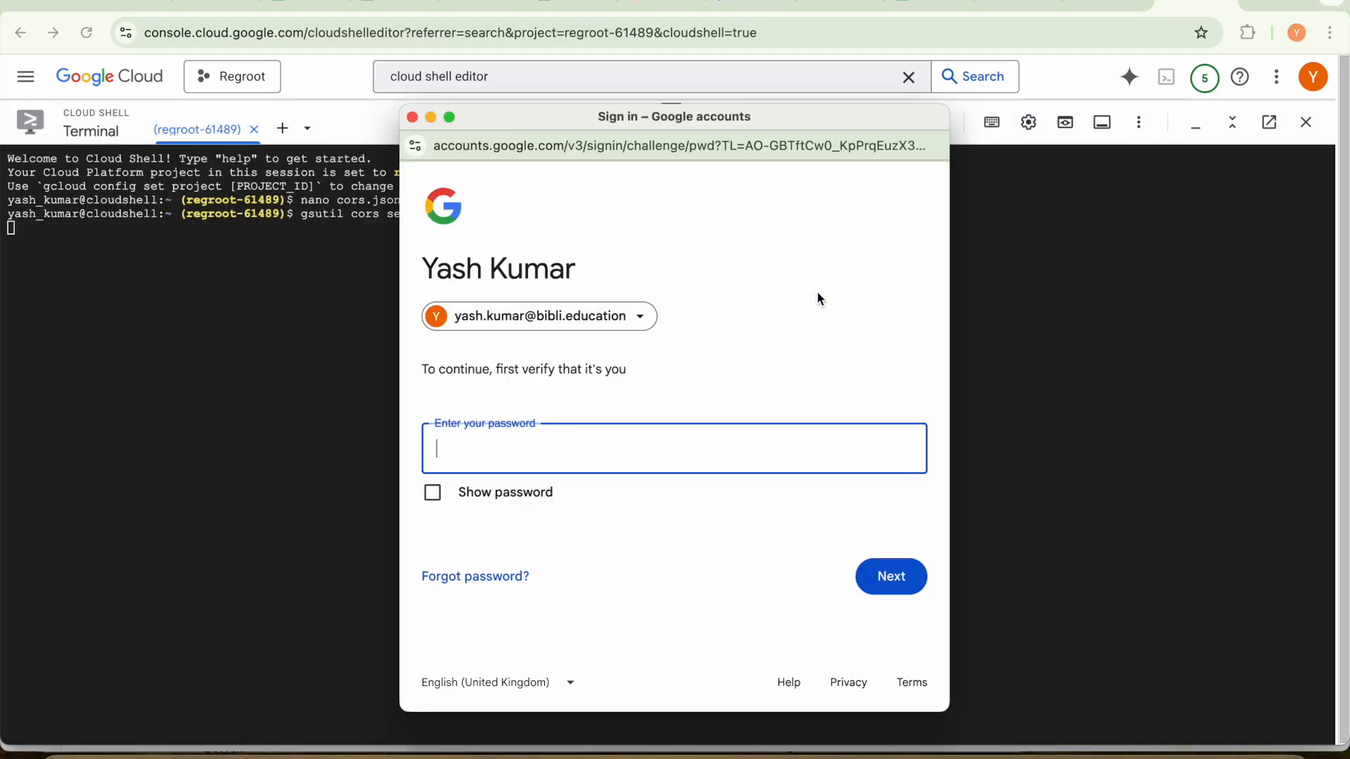
text(••••••••••••)
key(Return)
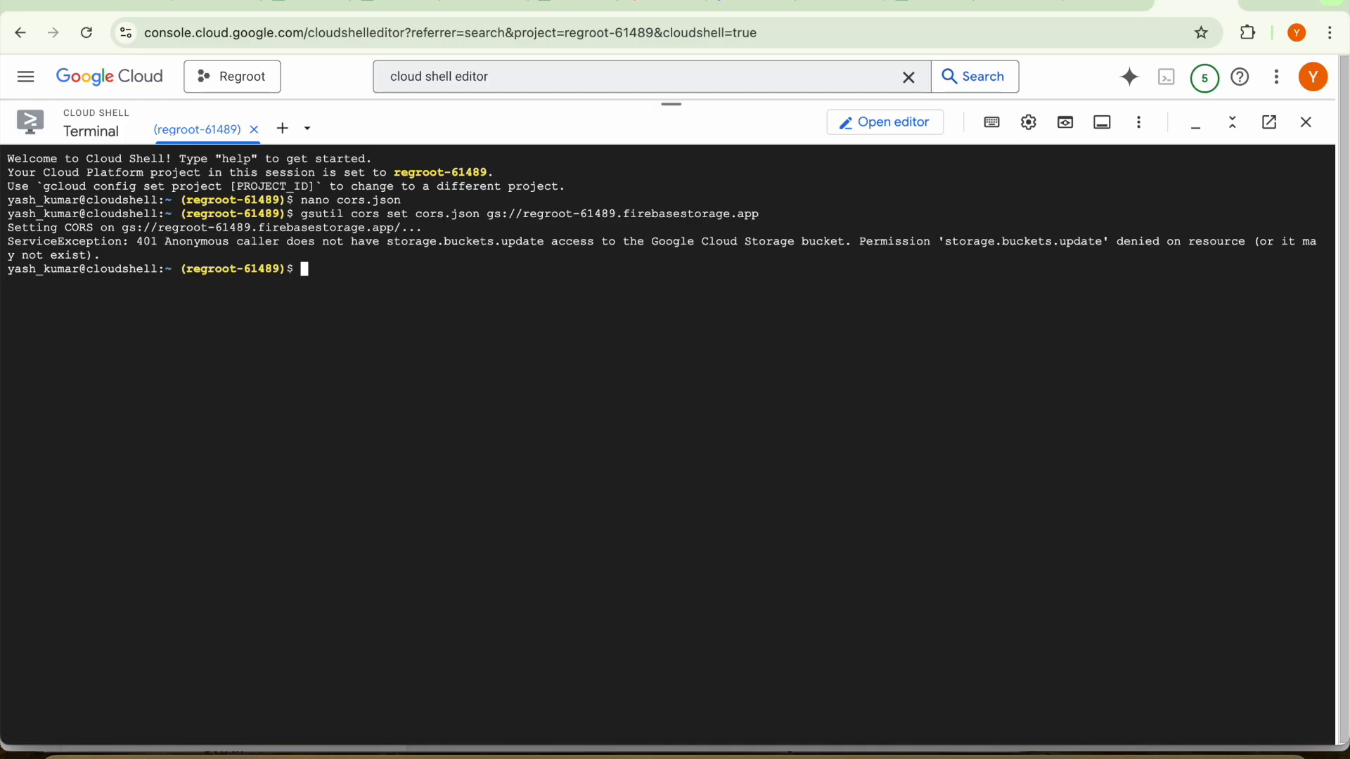
Capture a screenshot of the terminal area showing the gsutil command and its output
key(super+shift+5)
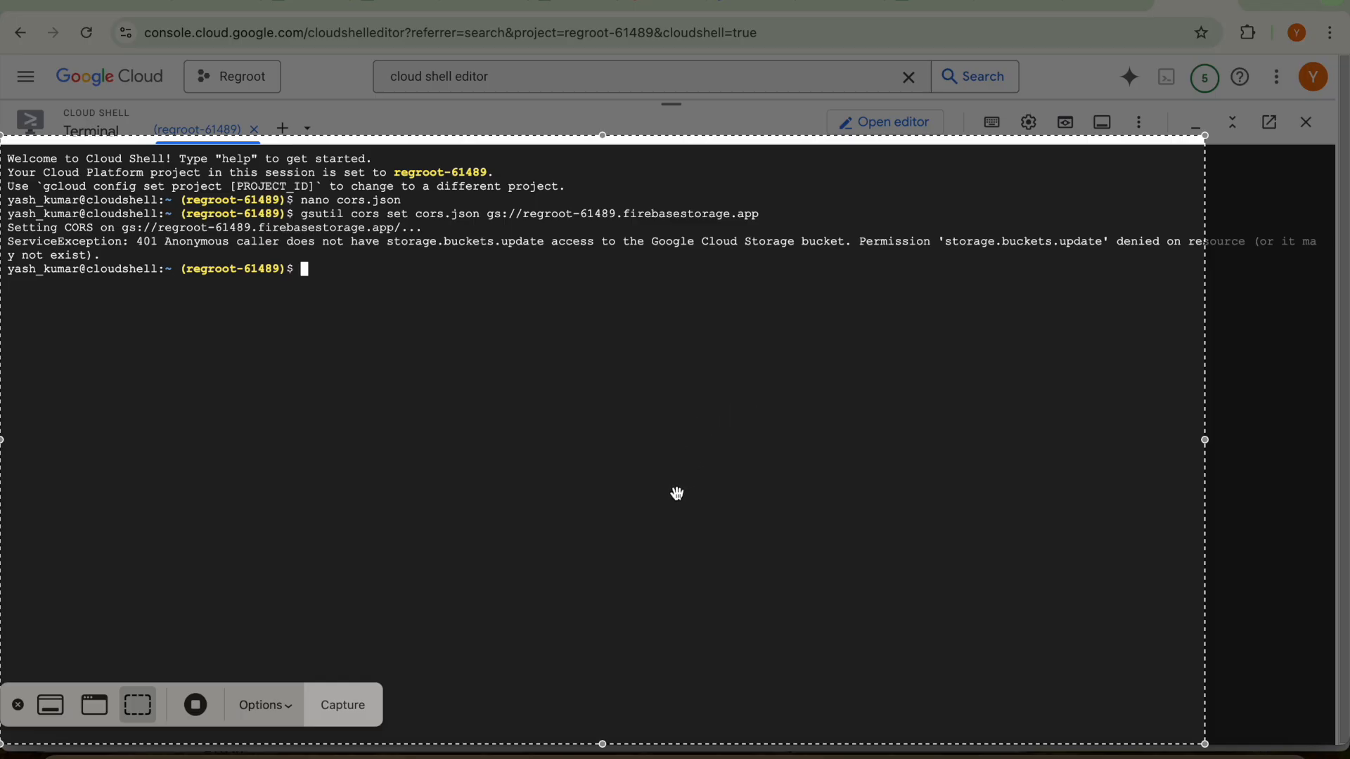
drag(602, 744, 602, 337)
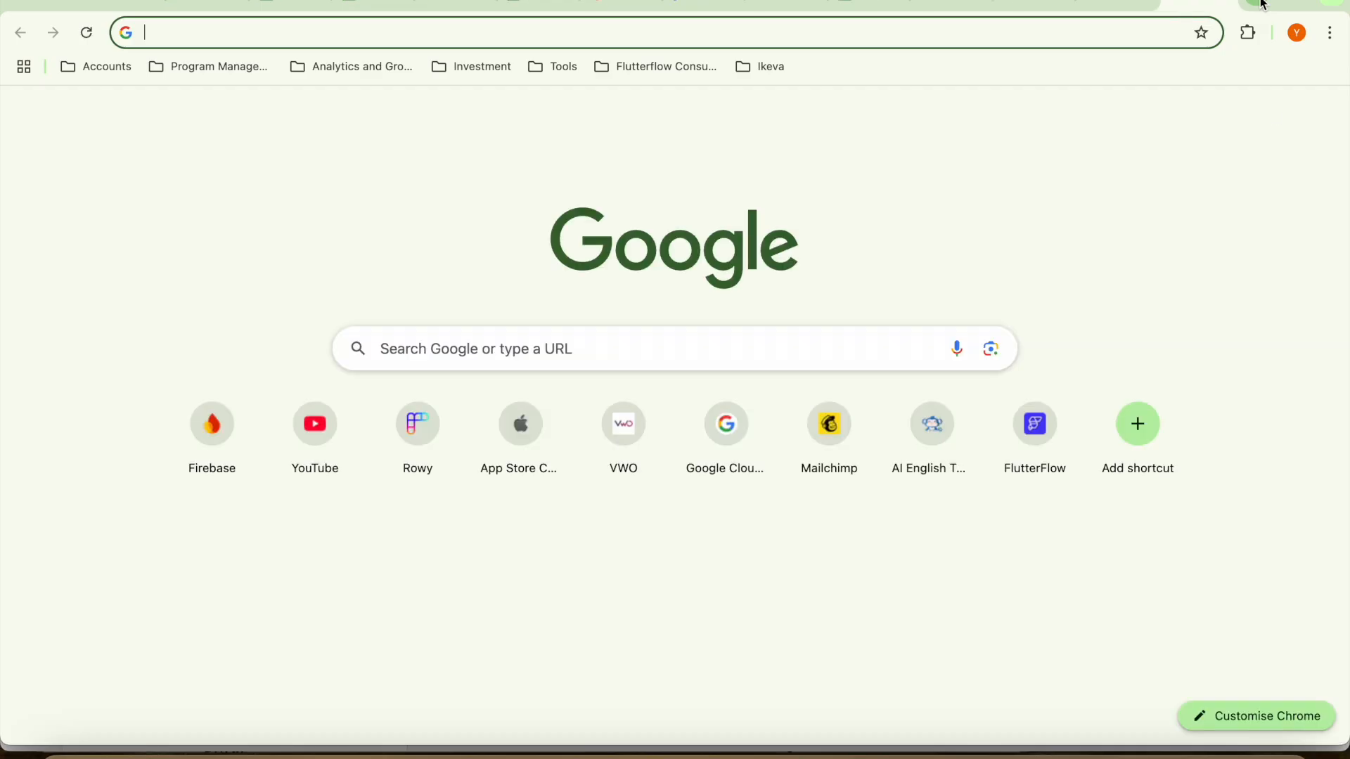
Open the IAM page of the Regroot project in Google Cloud and start editing the project owner's access
text(cloud)
key(Return)
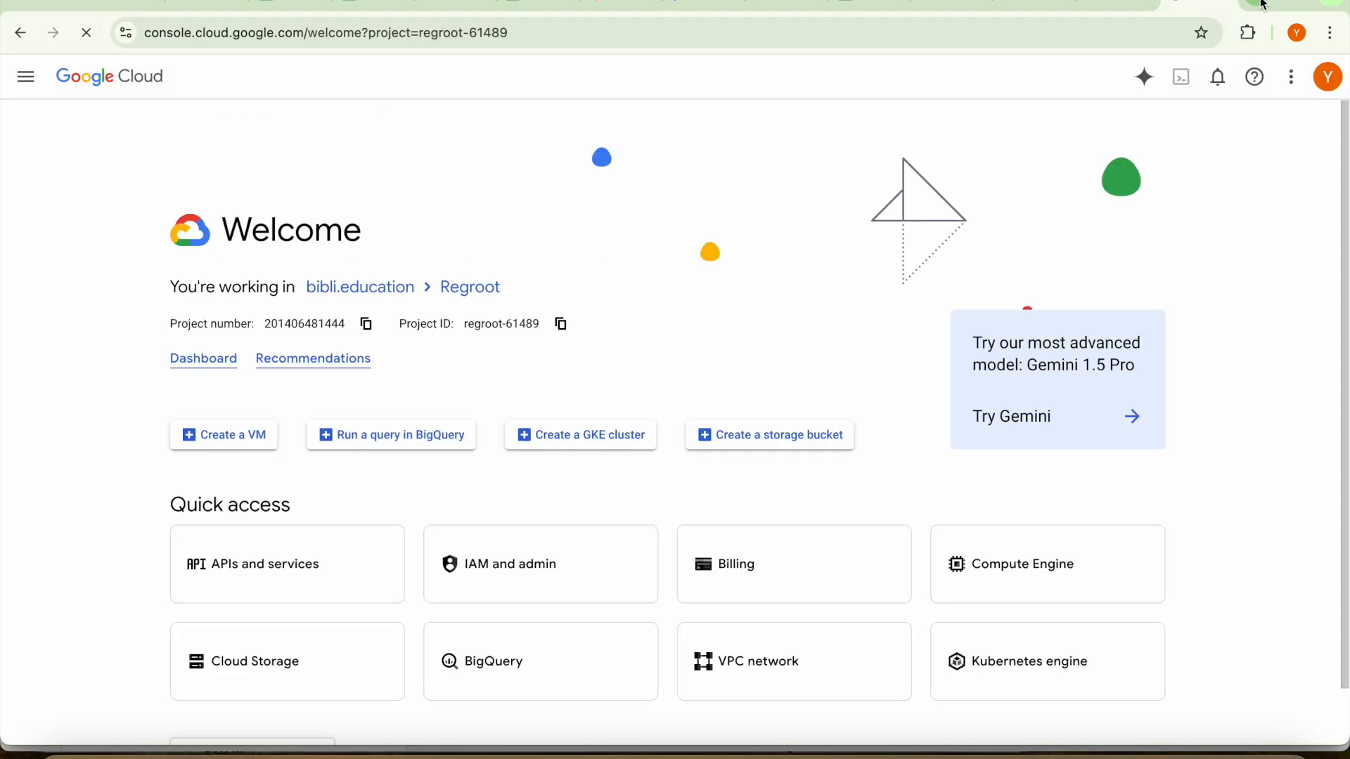
click(556, 580)
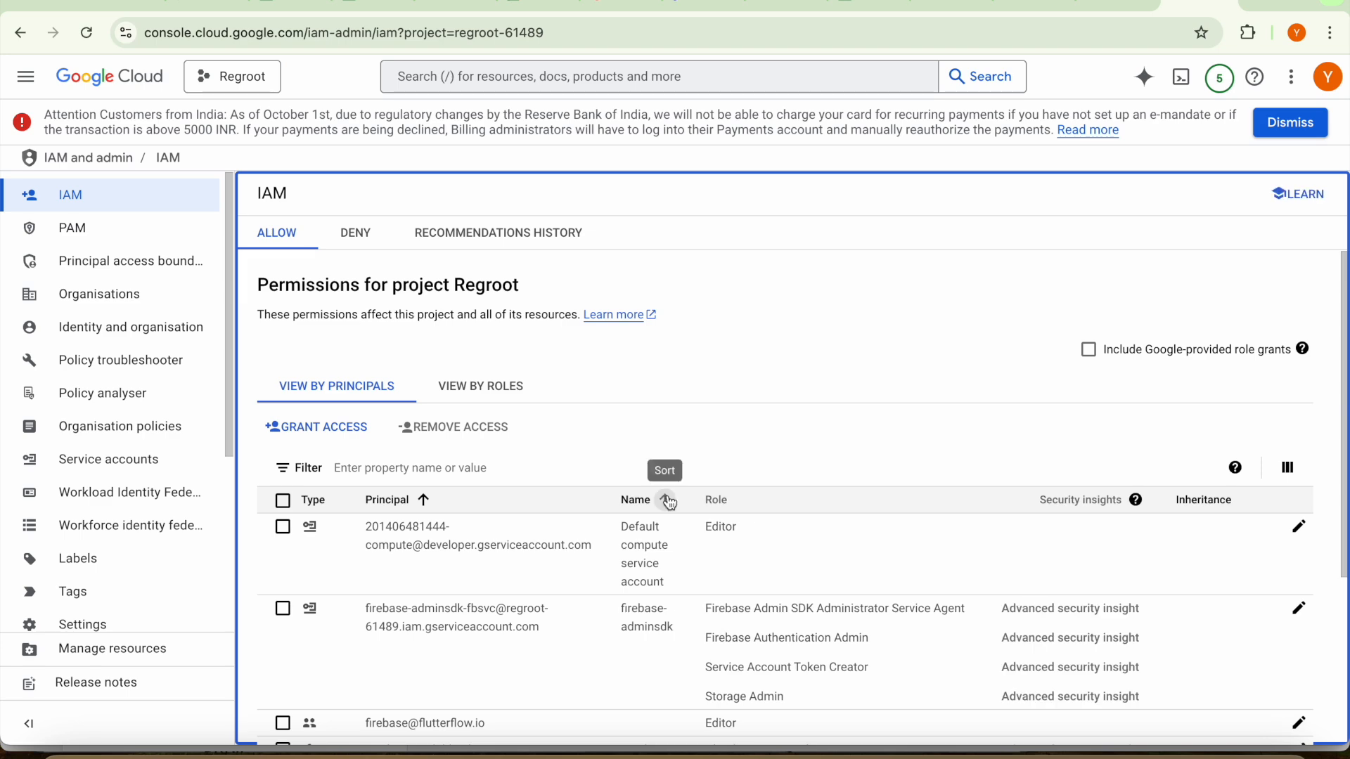
scroll(669, 555, down, 5)
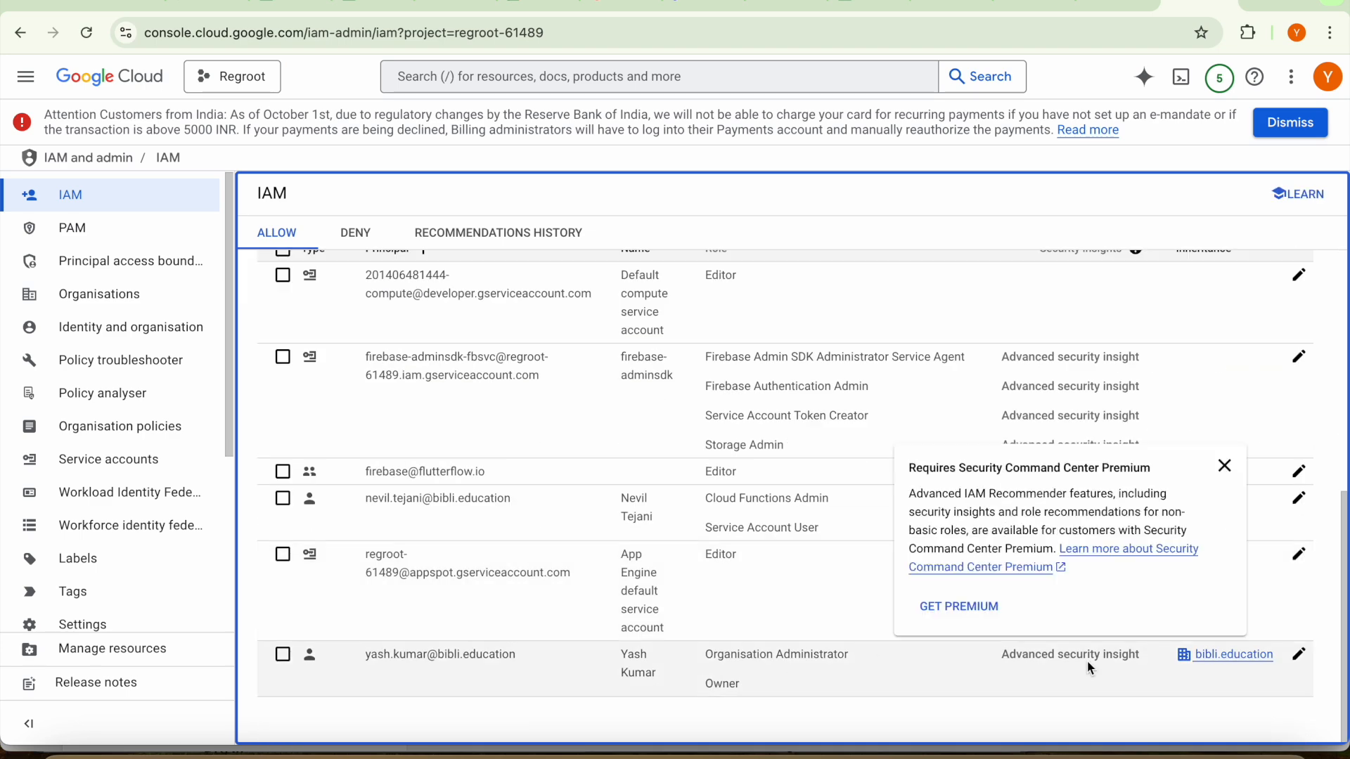
click(1299, 654)
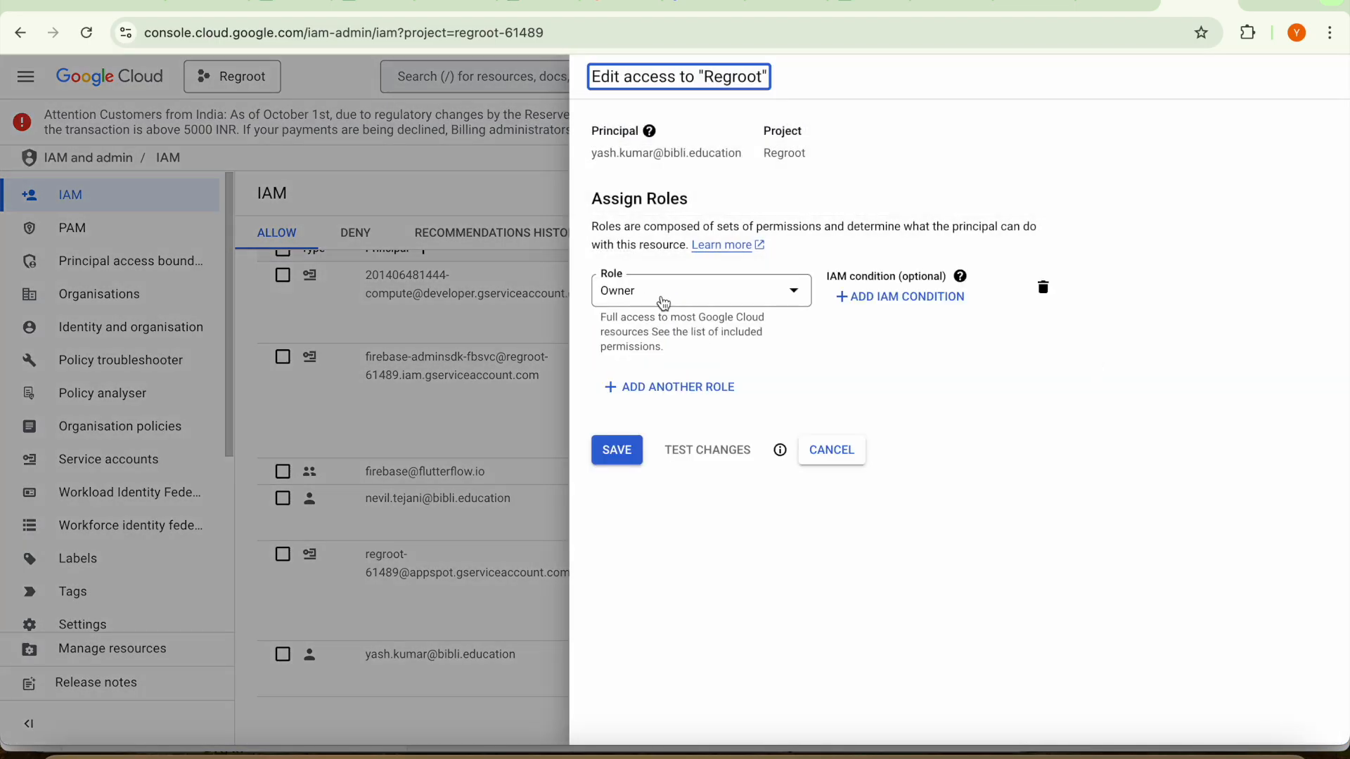
Add the Storage Admin role to the project owner's account alongside Owner and save the access change
click(665, 402)
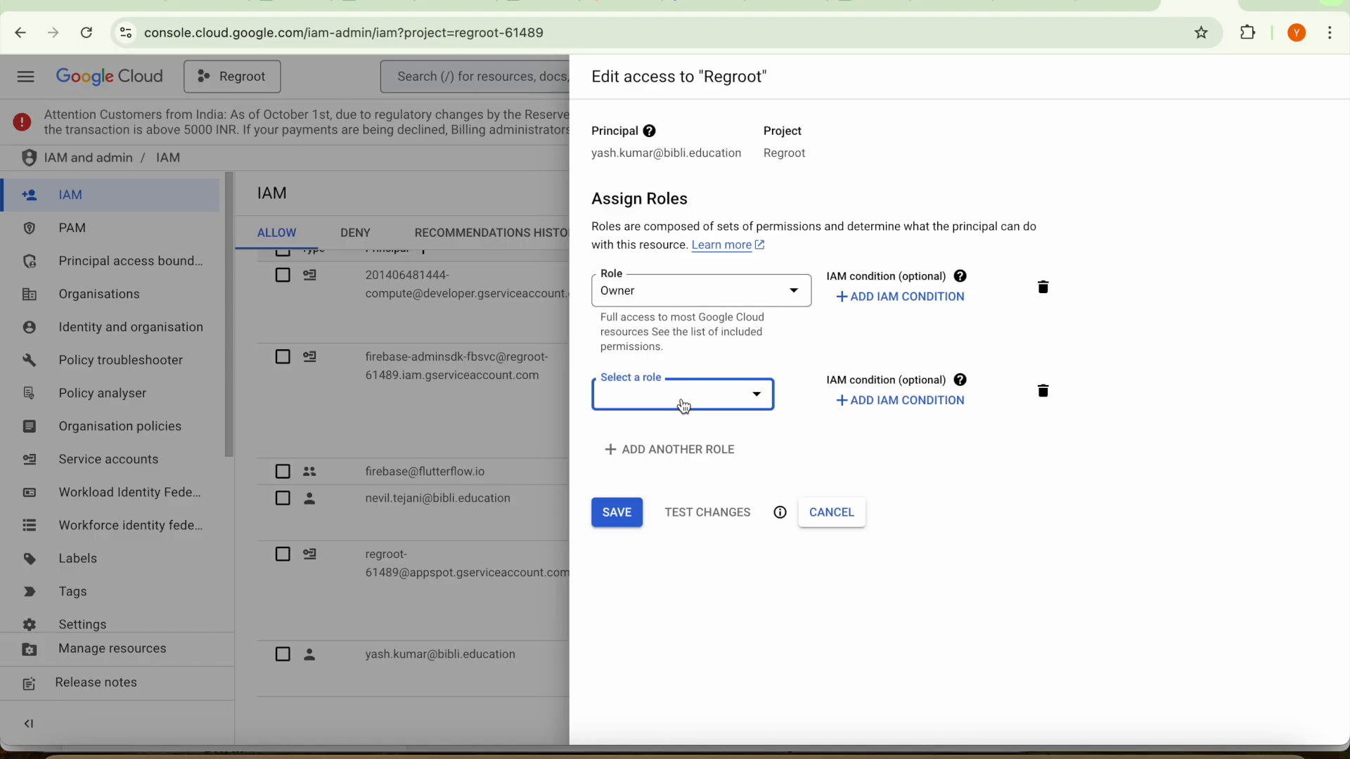
click(683, 397)
text(stor)
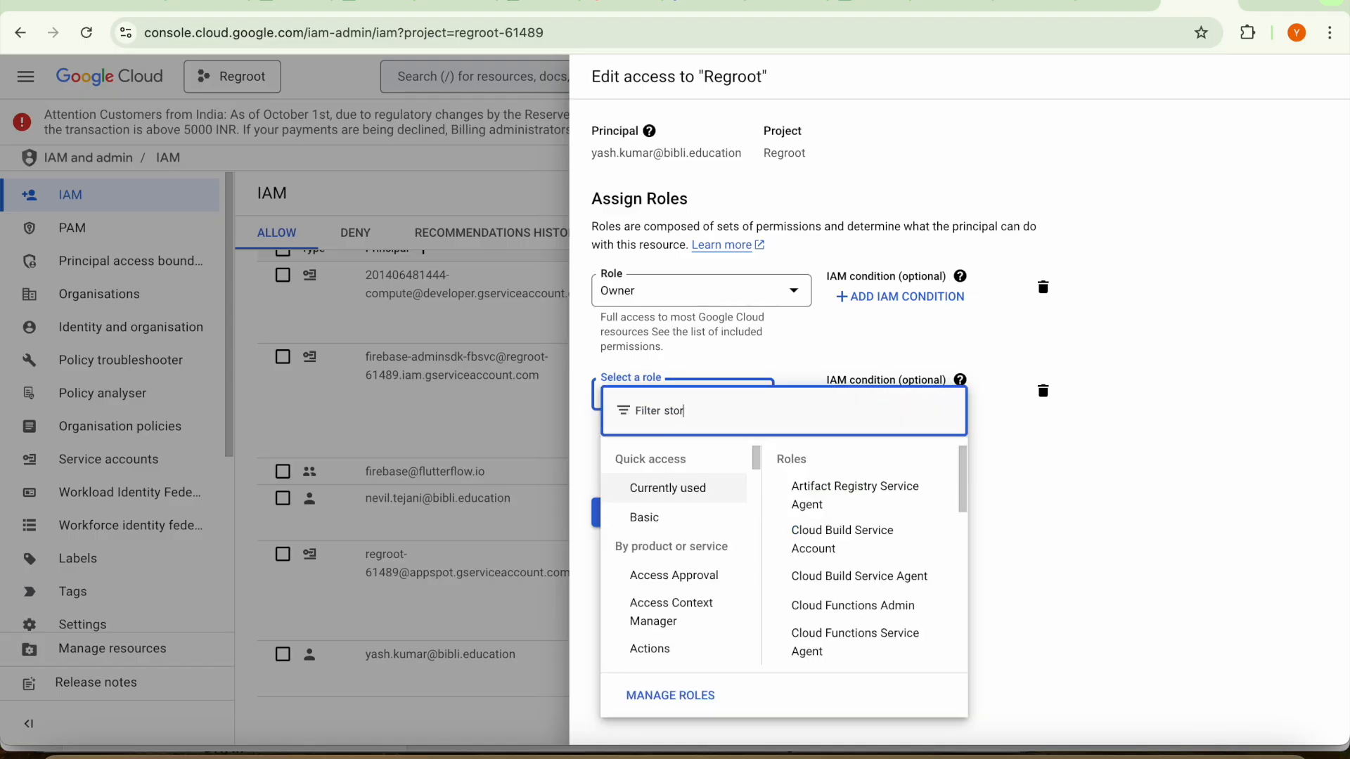
text(age admin)
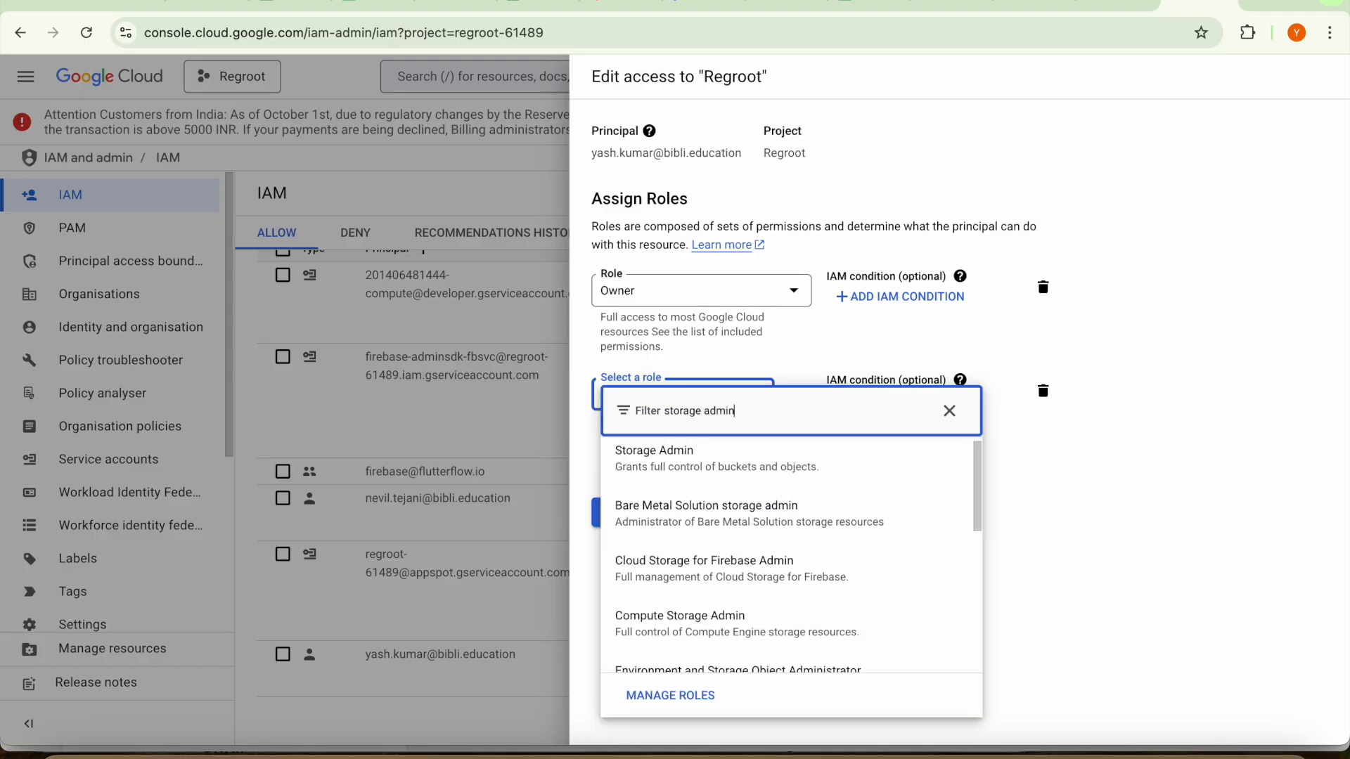
click(666, 473)
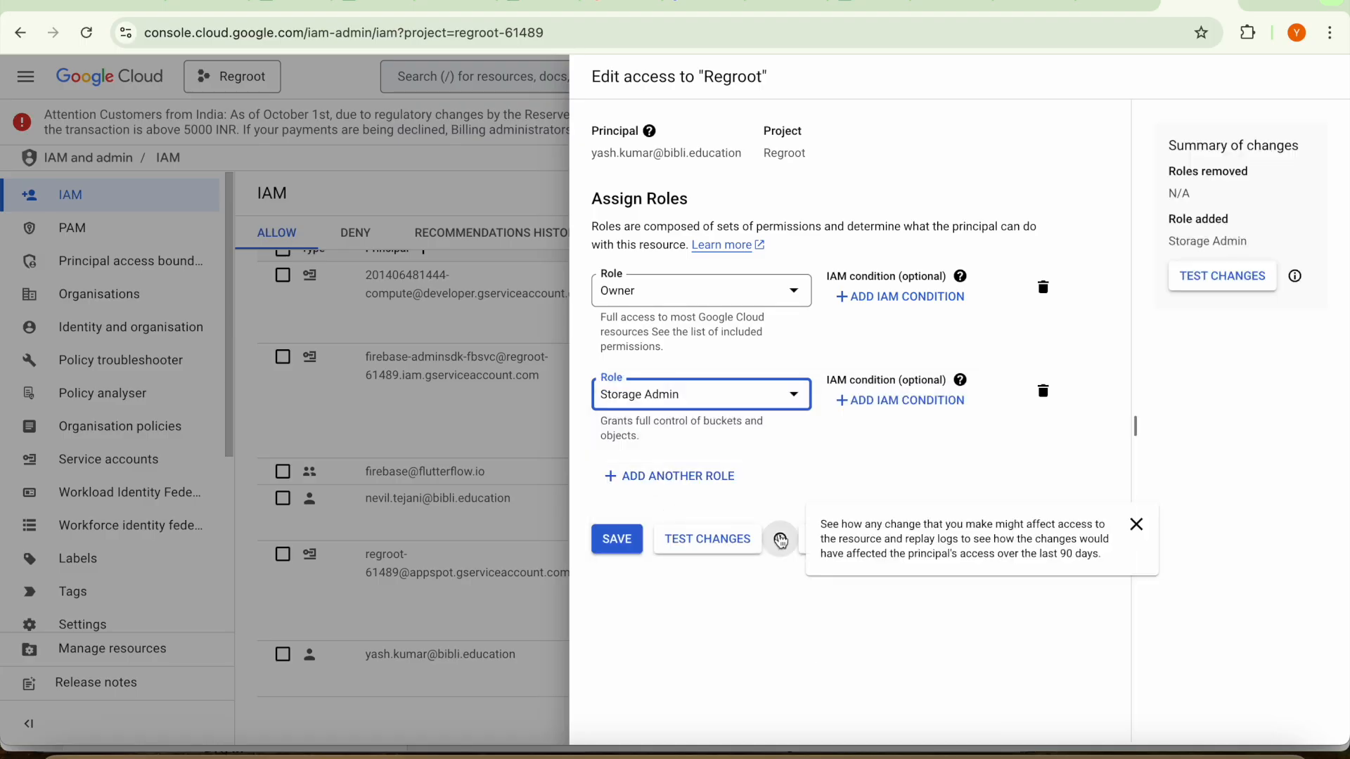
click(615, 548)
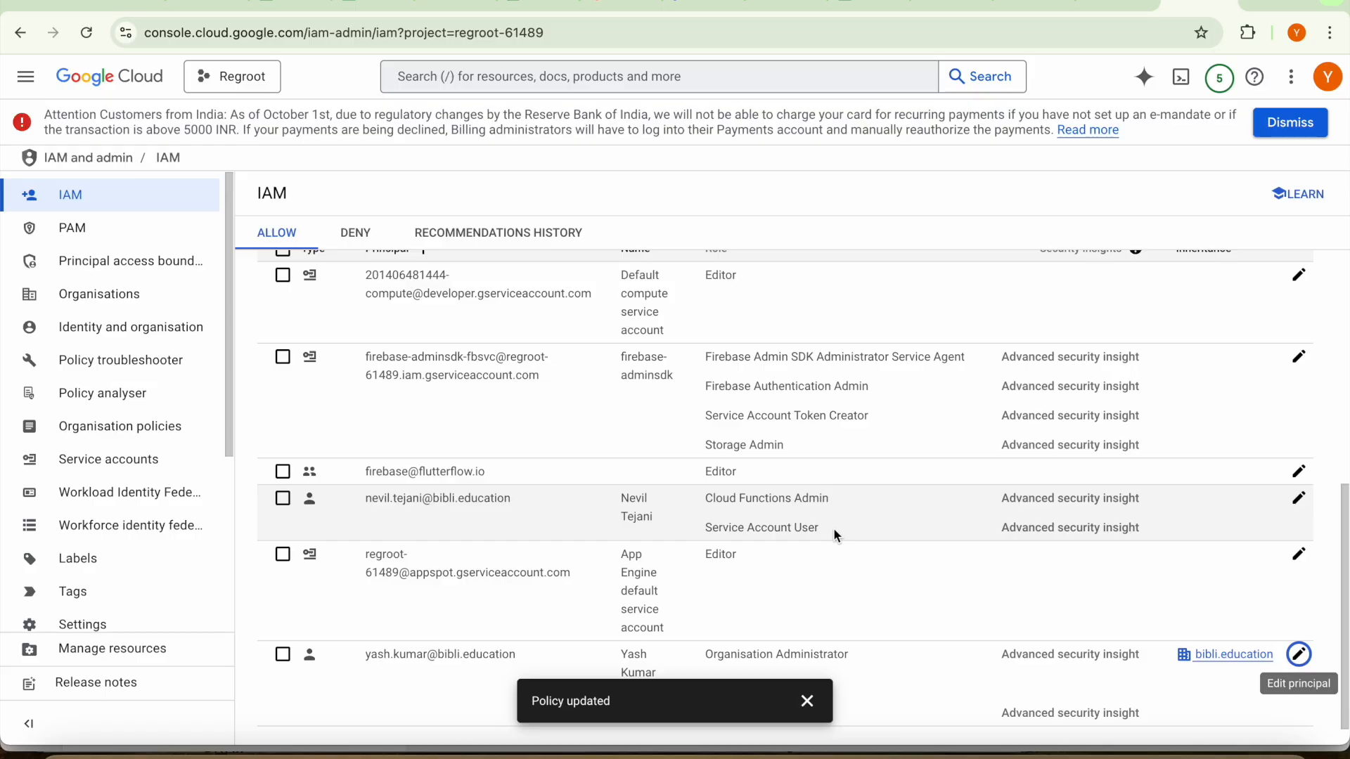
scroll(828, 582, down, 1)
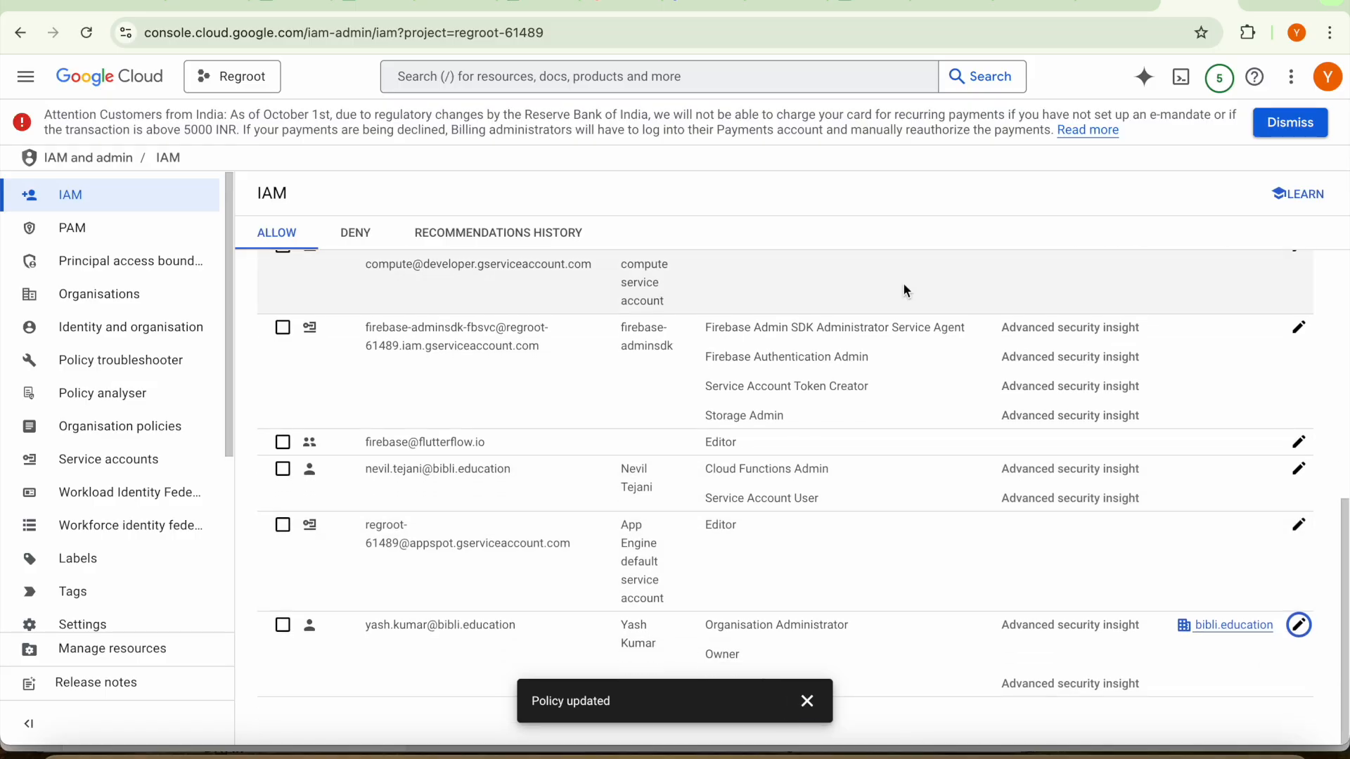
Return to Cloud Shell and rerun gsutil cors set cors.json gs://regroot-61489.firebasestorage.app
click(1111, 9)
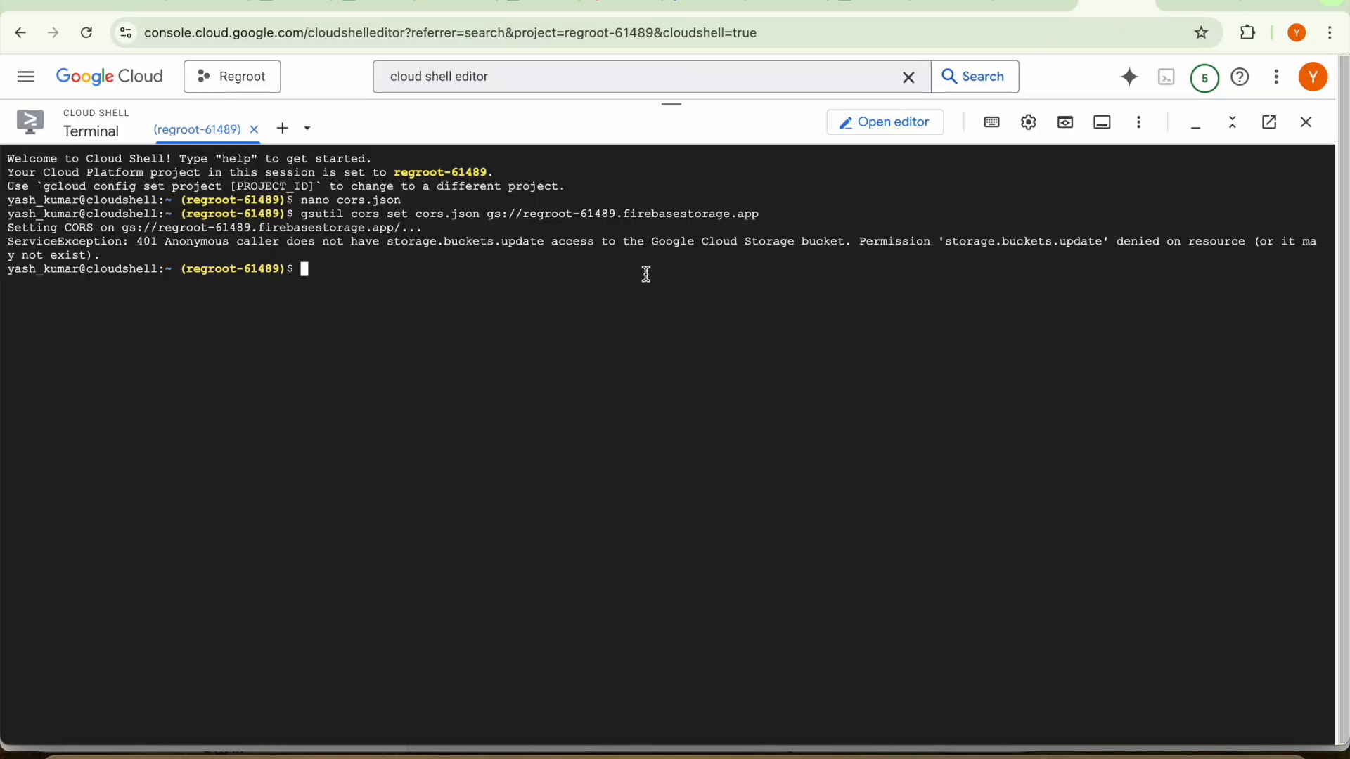
key(Up)
key(Return)
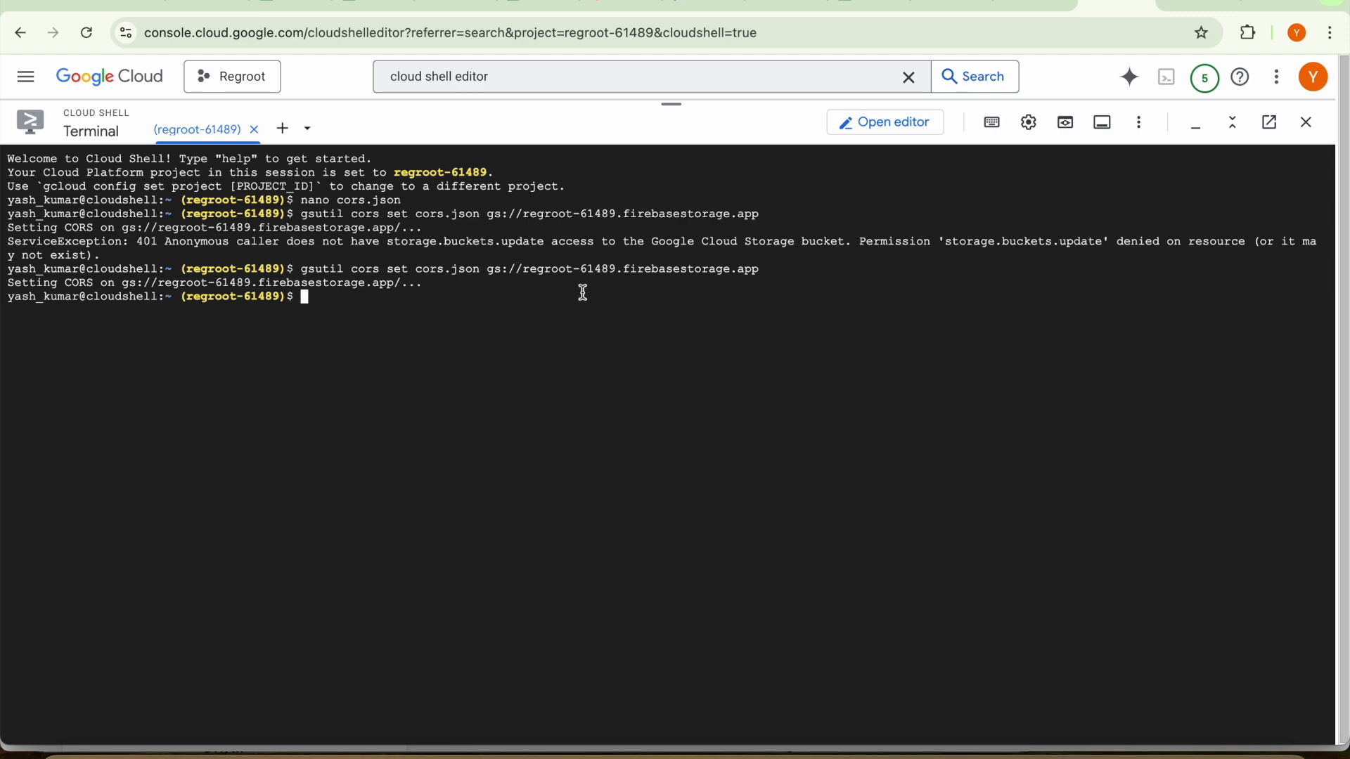
Copy the gsutil cors get command from ChatGPT's Step 5 and paste it at the Cloud Shell prompt
key(super+grave)
scroll(664, 411, up, 15)
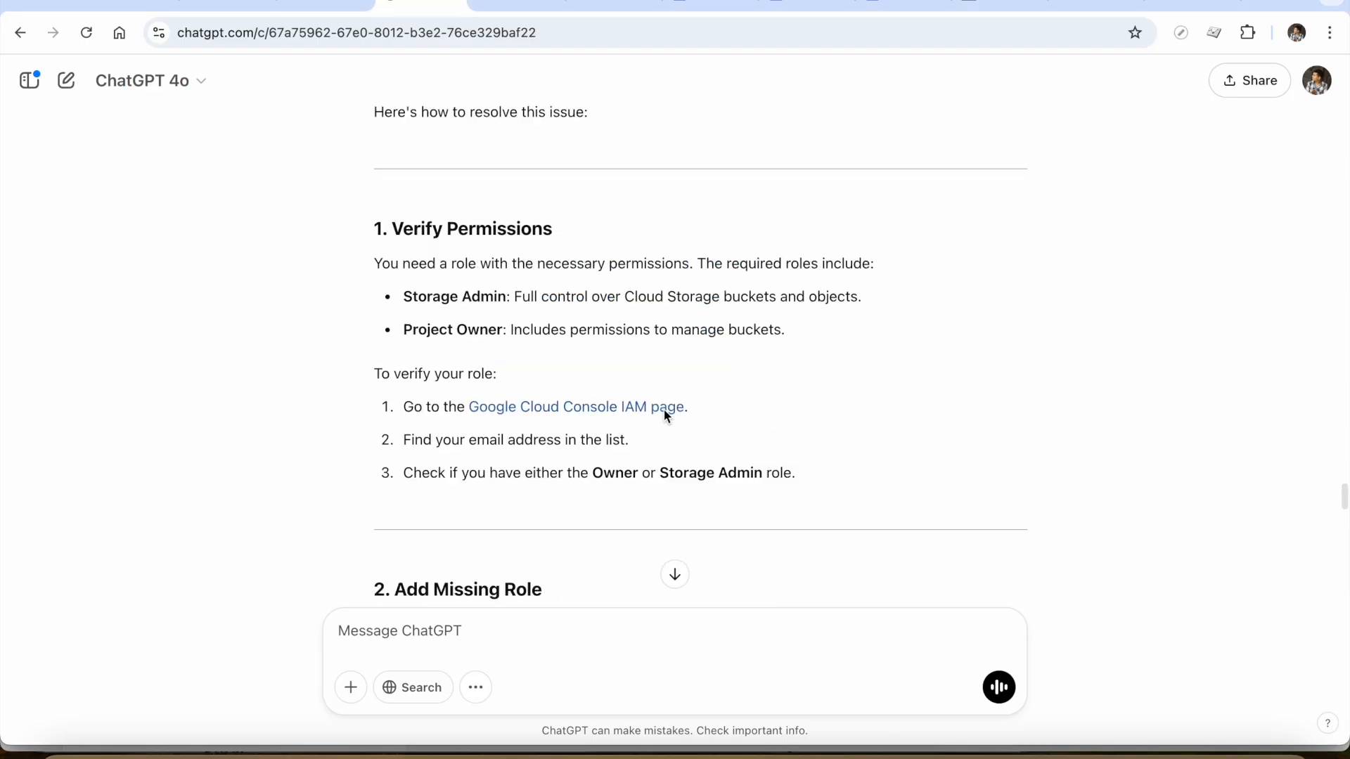
scroll(664, 409, up, 15)
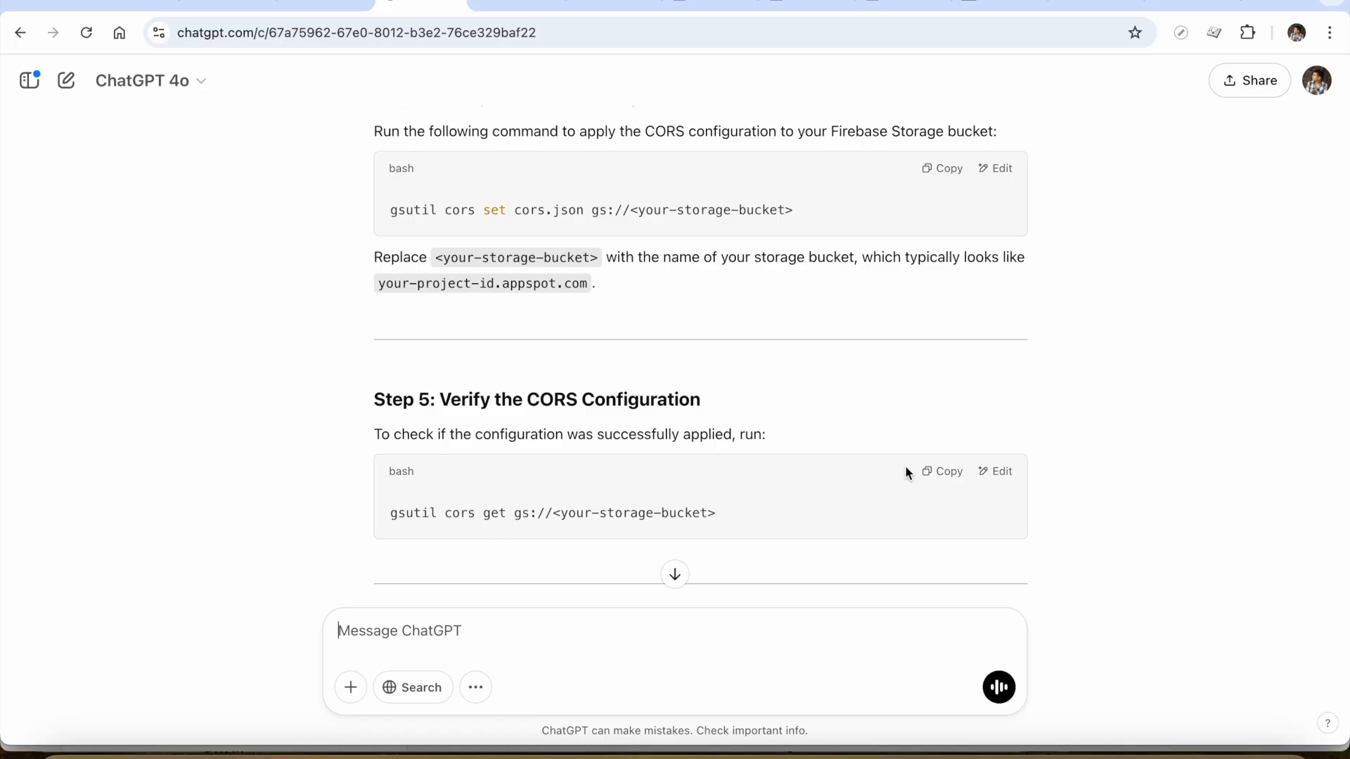
click(938, 478)
key(super+Tab)
key(ctrl+v)
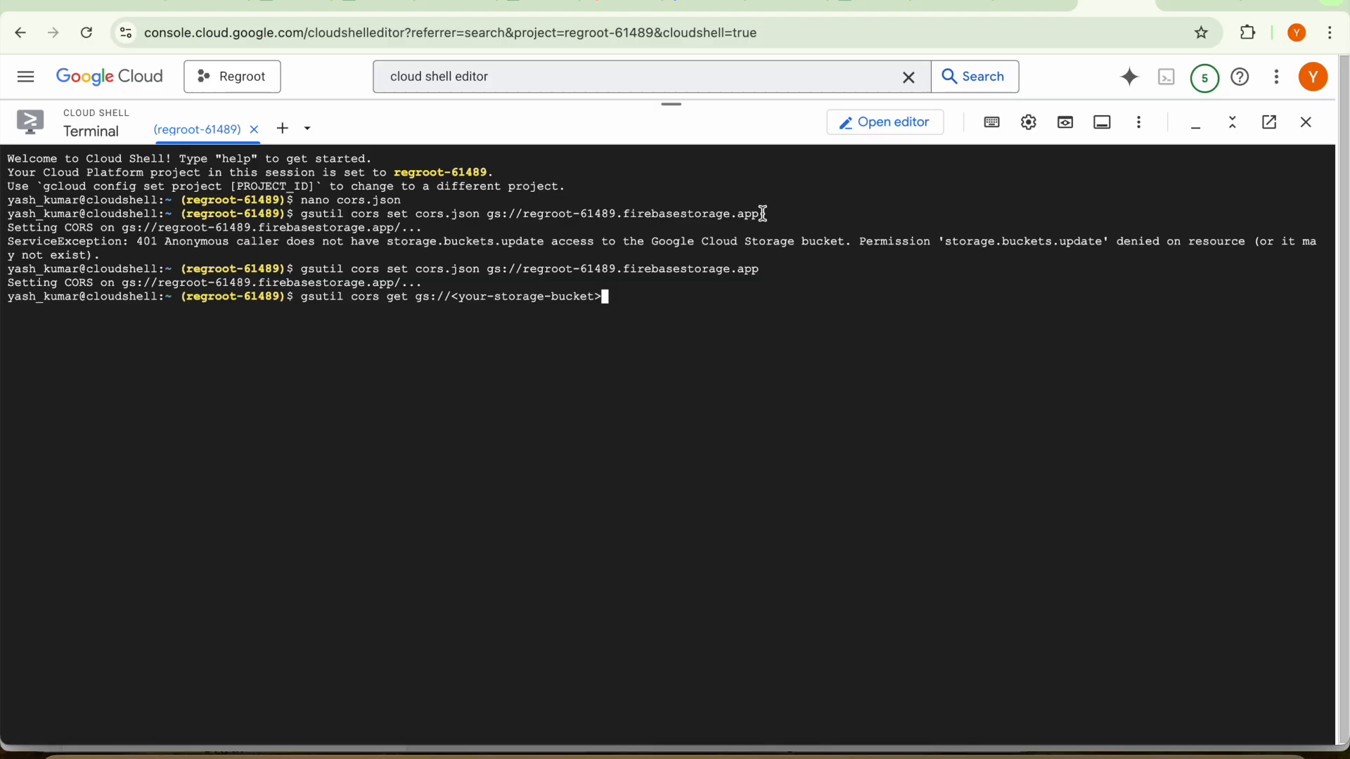
Copy the bucket address from the earlier command and run gsutil cors get gs://regroot-61489.firebasestorage.app in Cloud Shell
drag(765, 214, 491, 218)
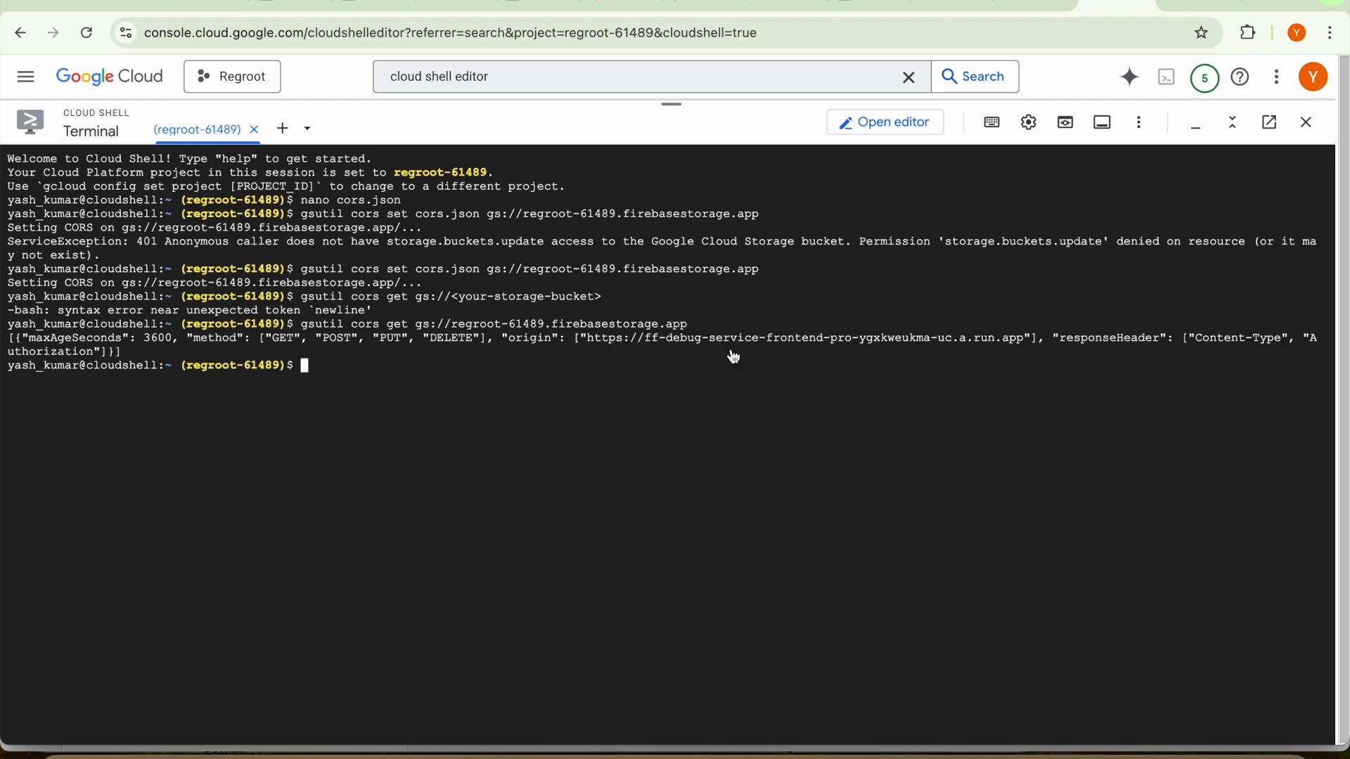
Switch back to ChatGPT and read the instructions for Step 6 on cleaning up and Step 7 on testing the application
key(super+grave)
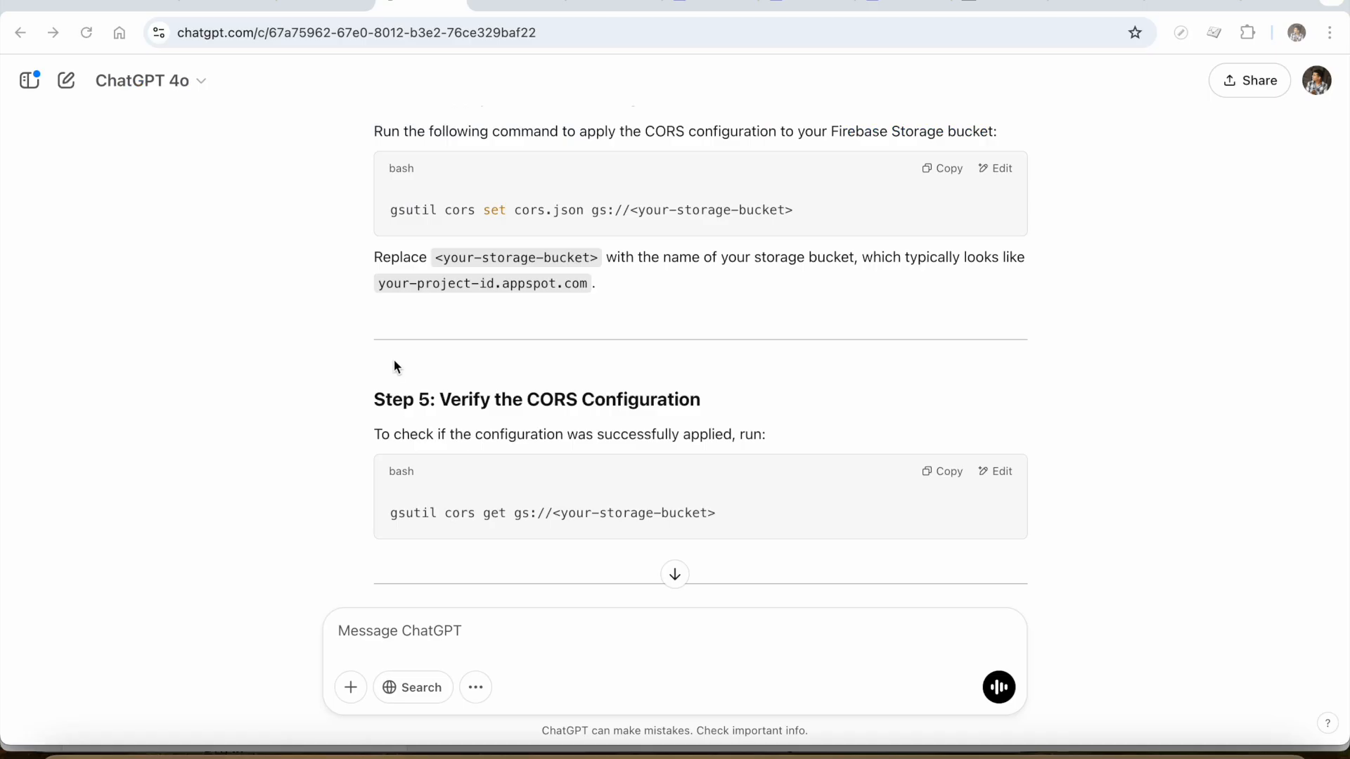
scroll(506, 511, down, 3)
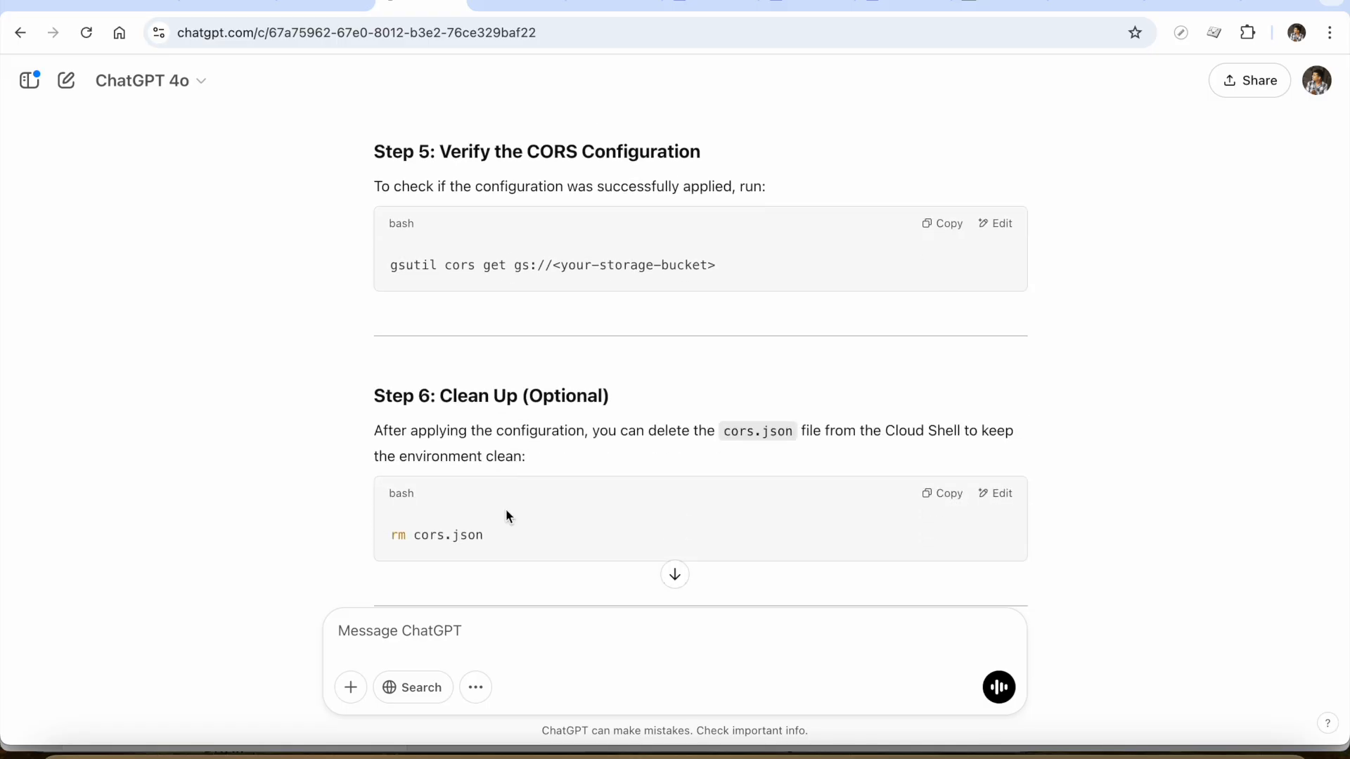
scroll(507, 516, down, 2)
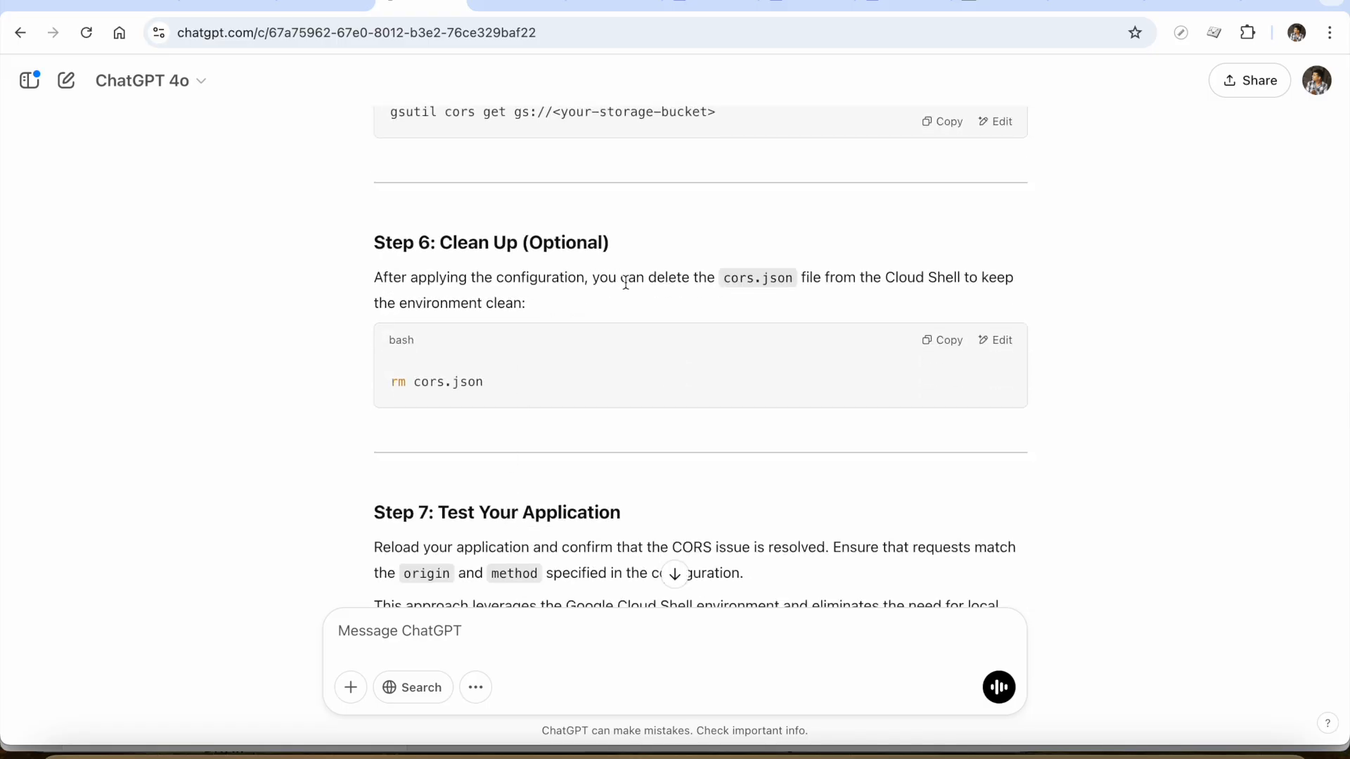
triple_click(571, 279)
click(601, 313)
scroll(601, 313, down, 2)
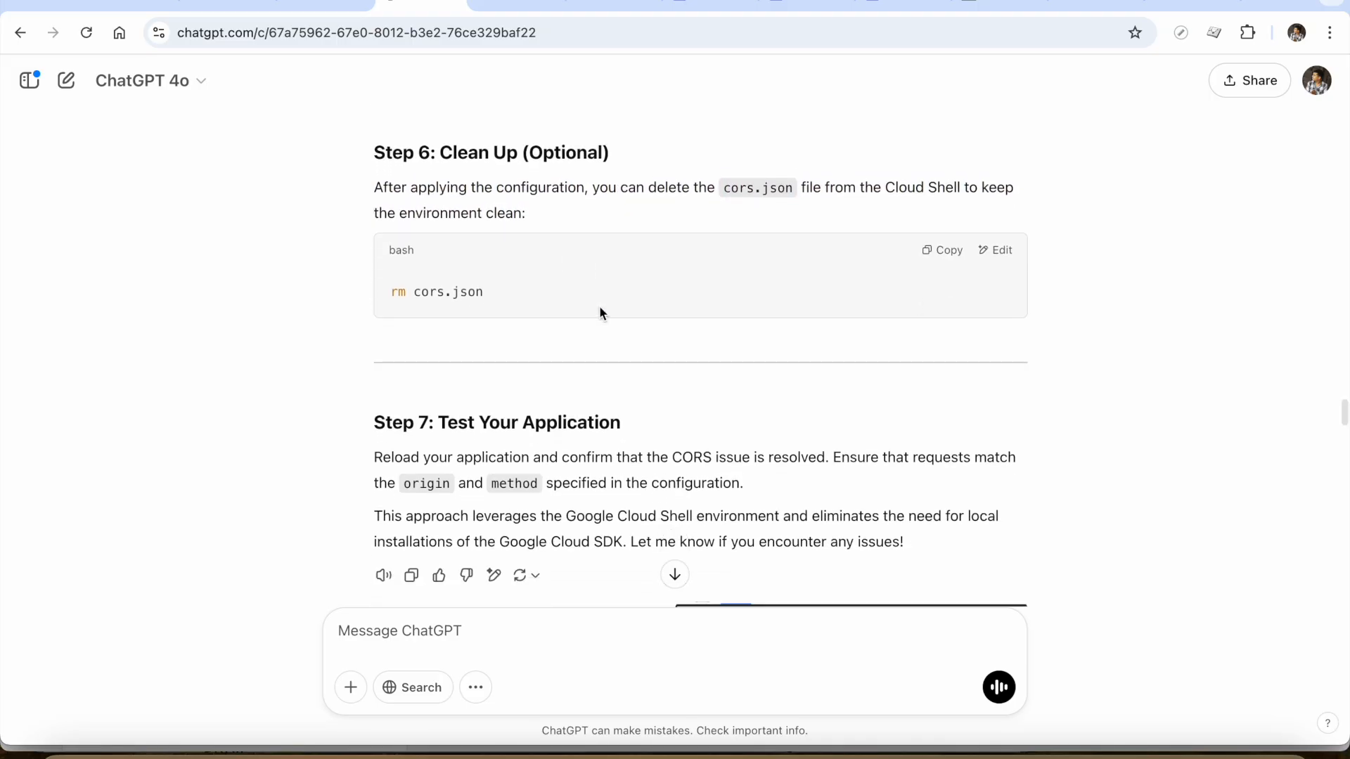
key(ctrl+Tab)
key(ctrl+shift+Tab)
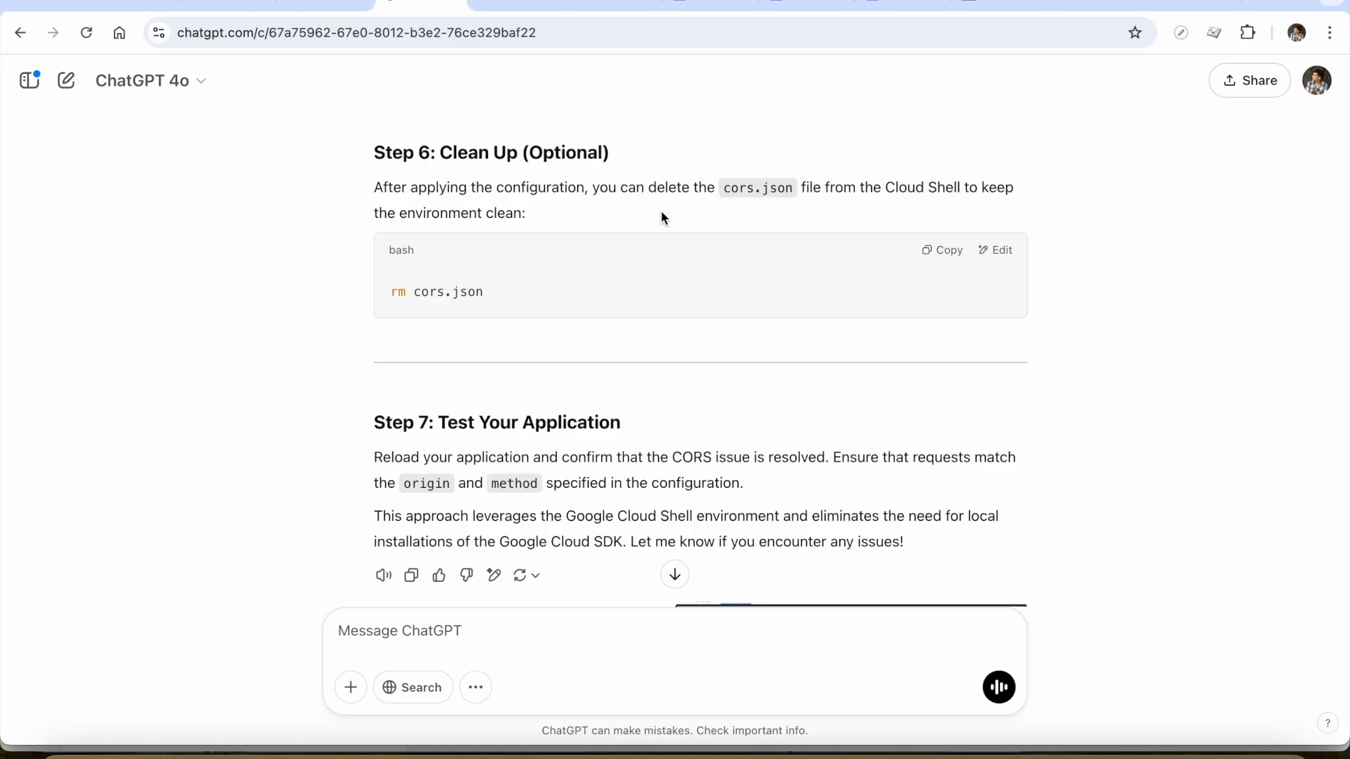
Switch to the FlutterFlow test session, close the developer console, and reopen the upload page by way of the home page
click(809, 4)
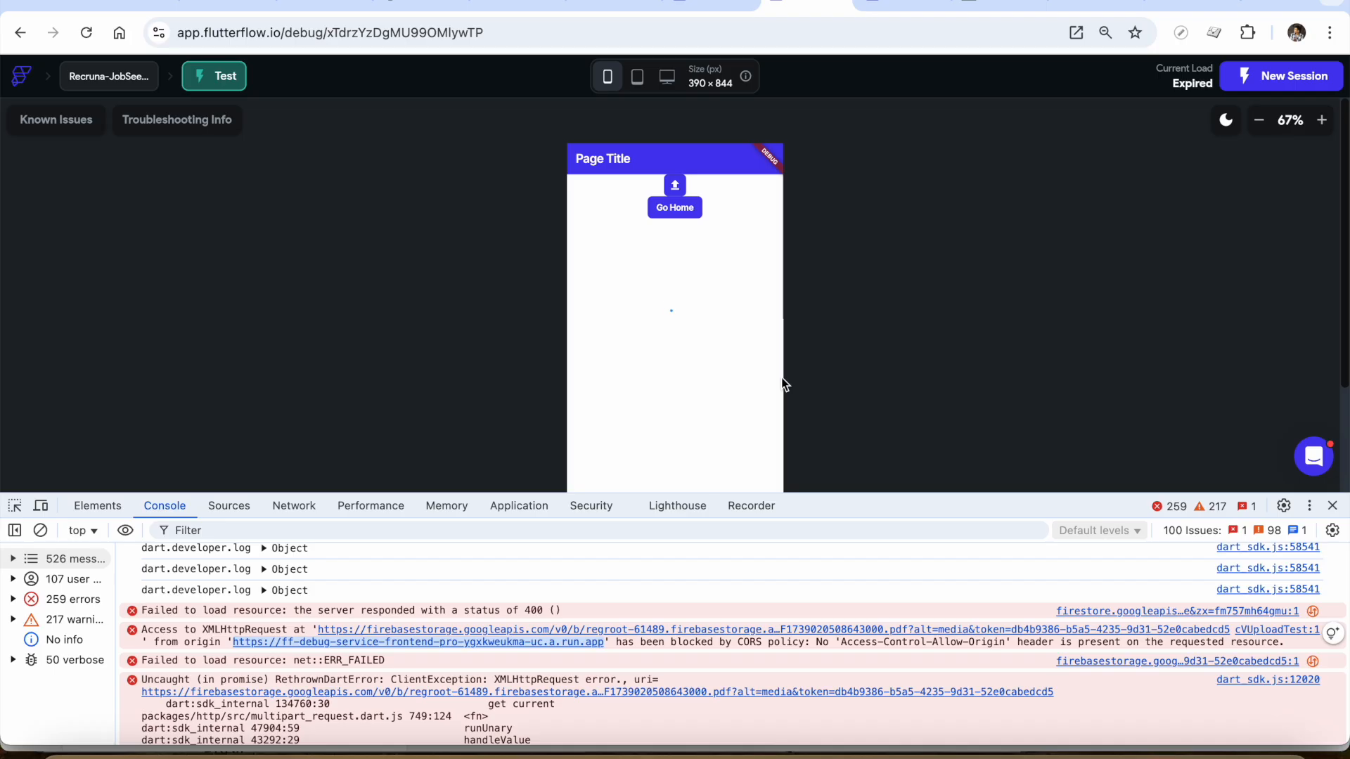
click(1332, 506)
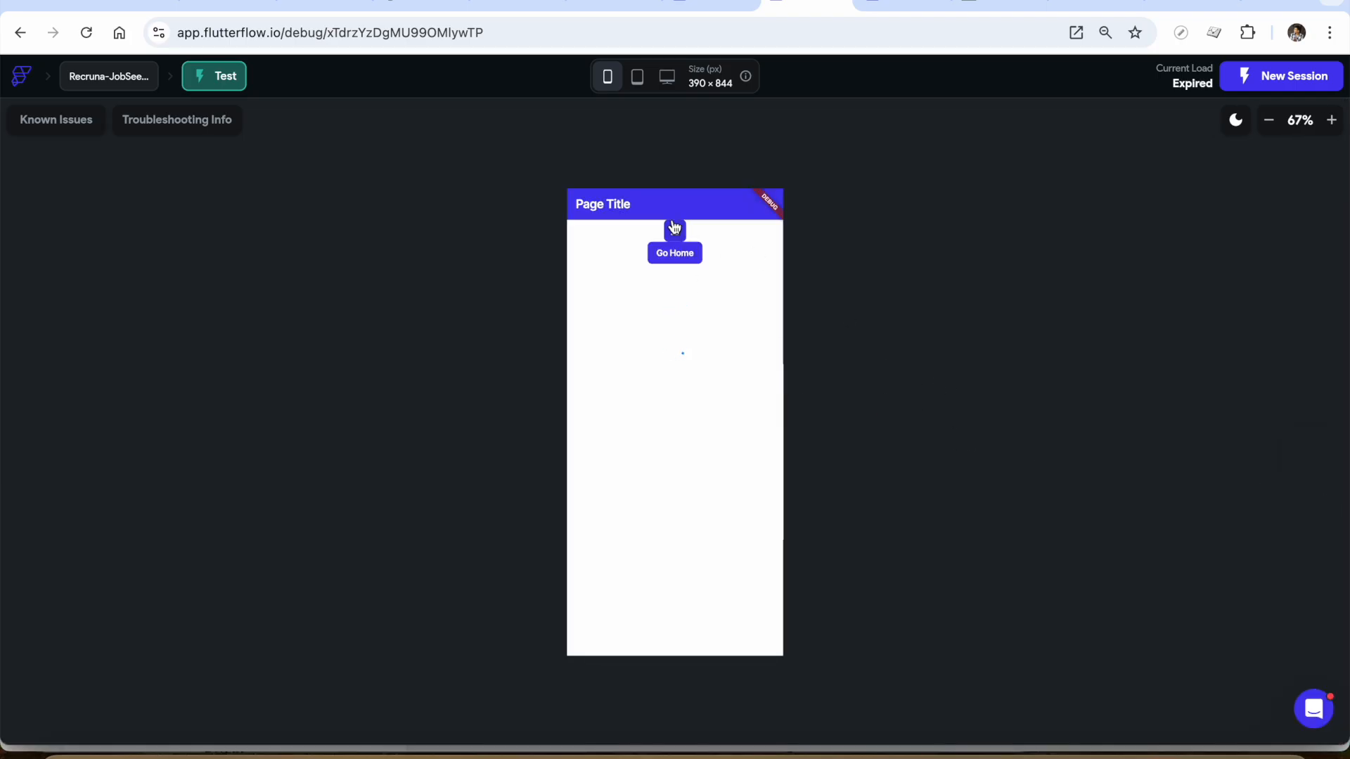
click(669, 254)
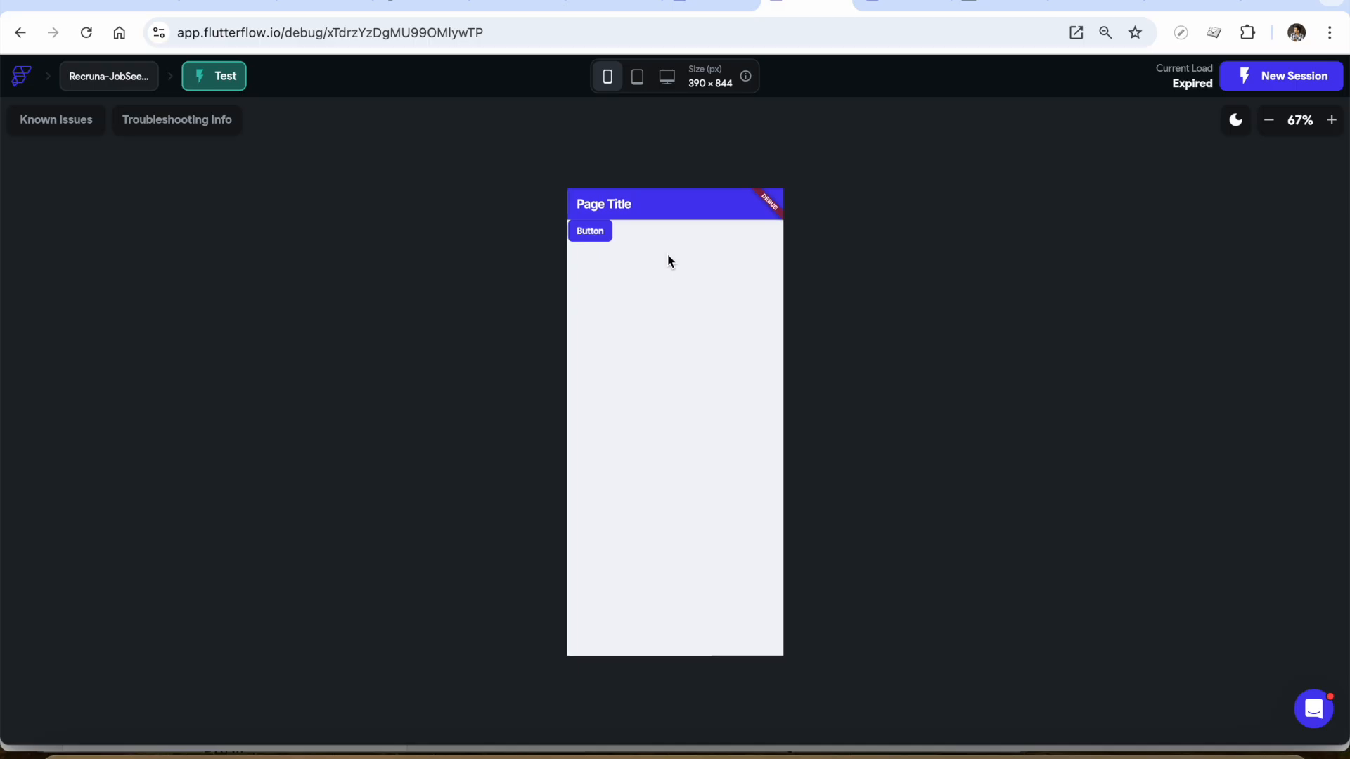
click(575, 232)
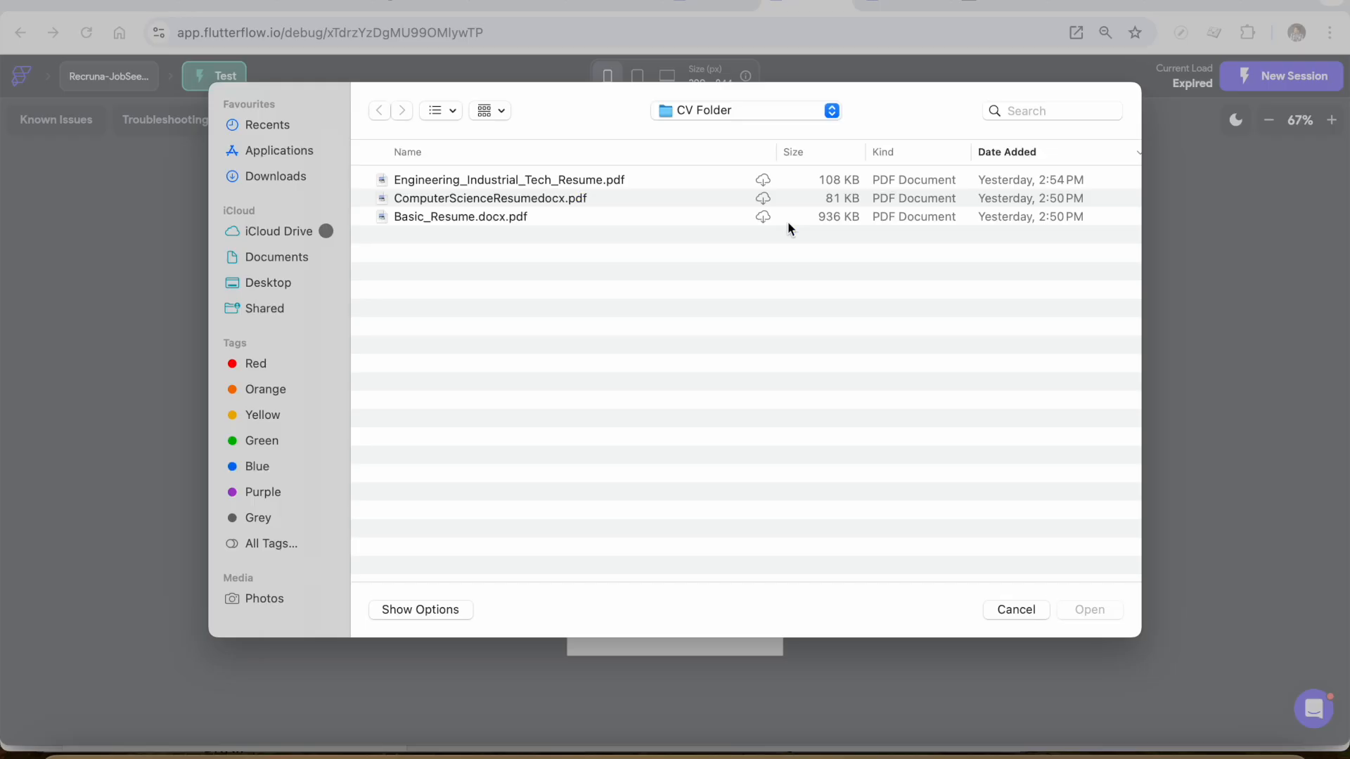
Upload Basic_Resume.docx.pdf from CV Folder on the test page and enlarge the app preview to 90%
click(762, 224)
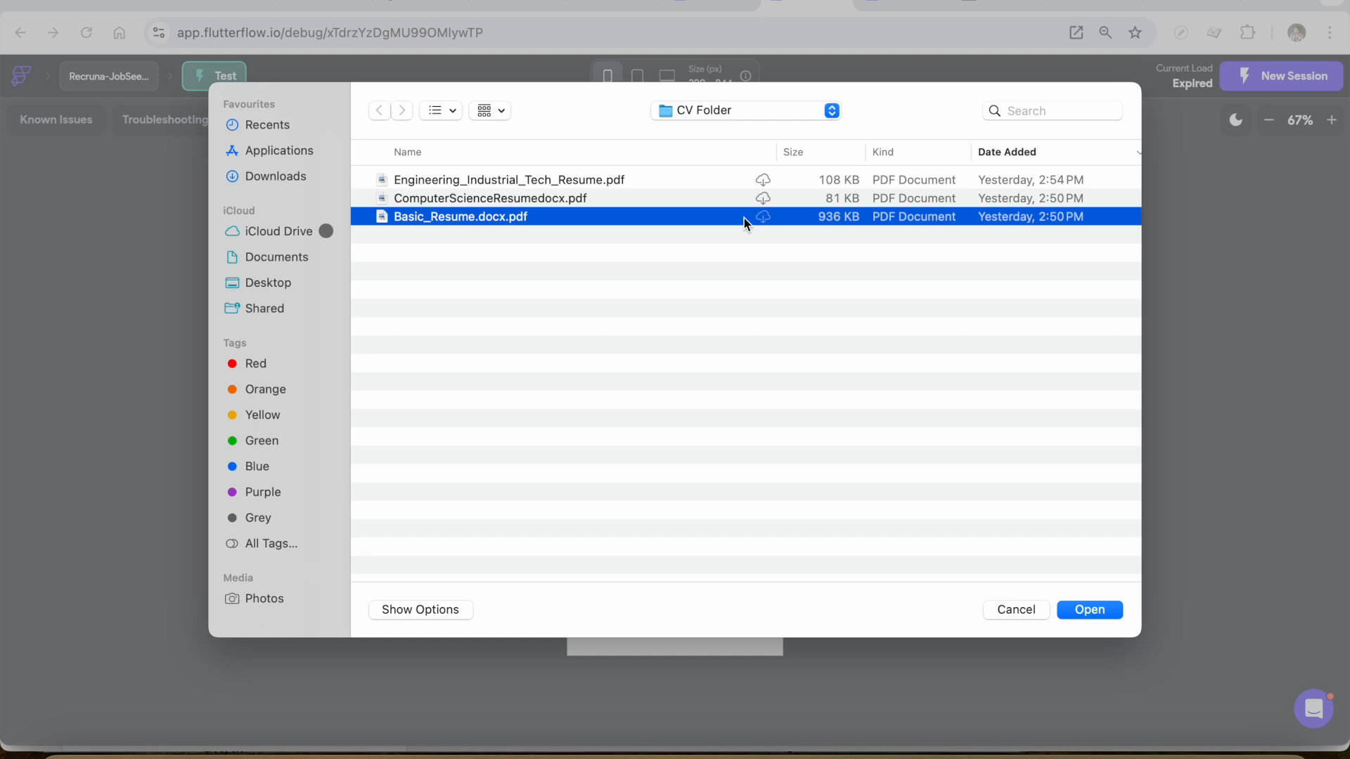
double_click(658, 217)
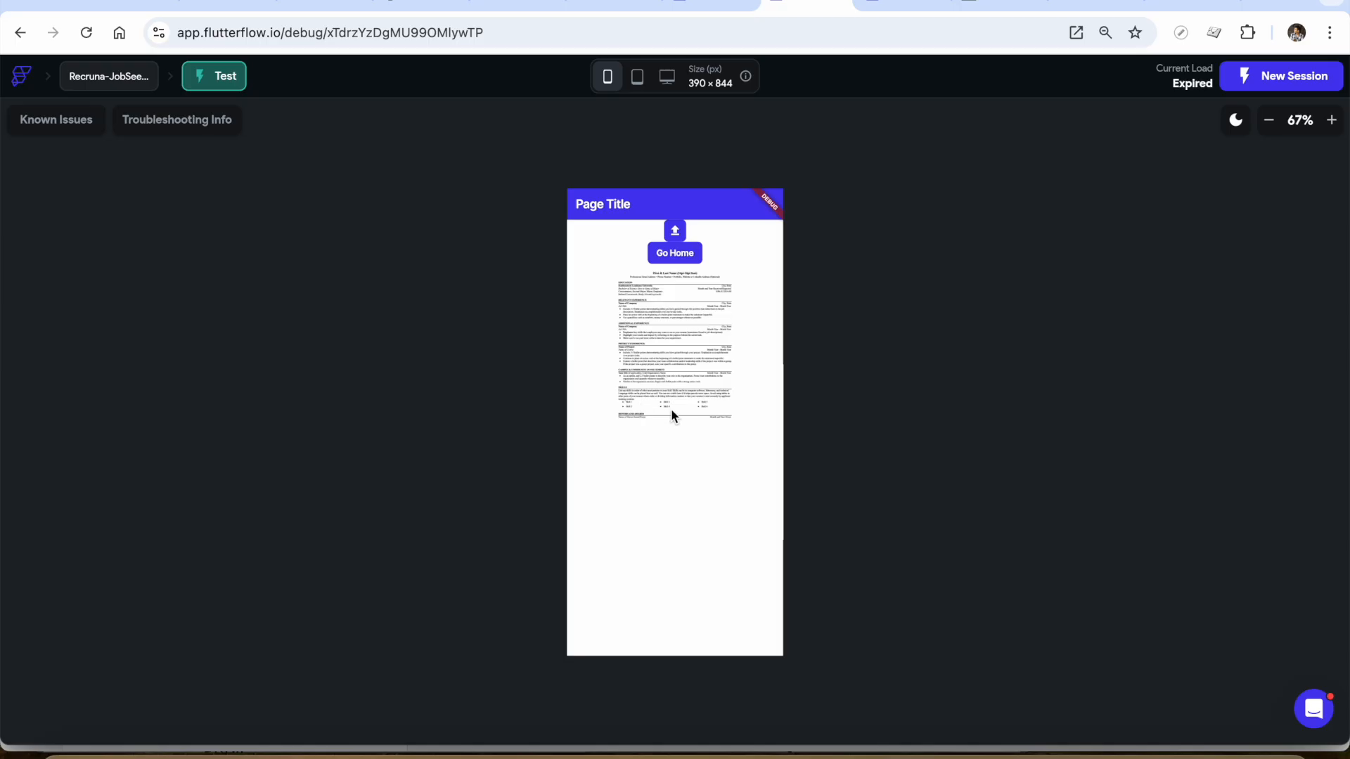
click(1332, 120)
click(1332, 120)
click(1332, 120)
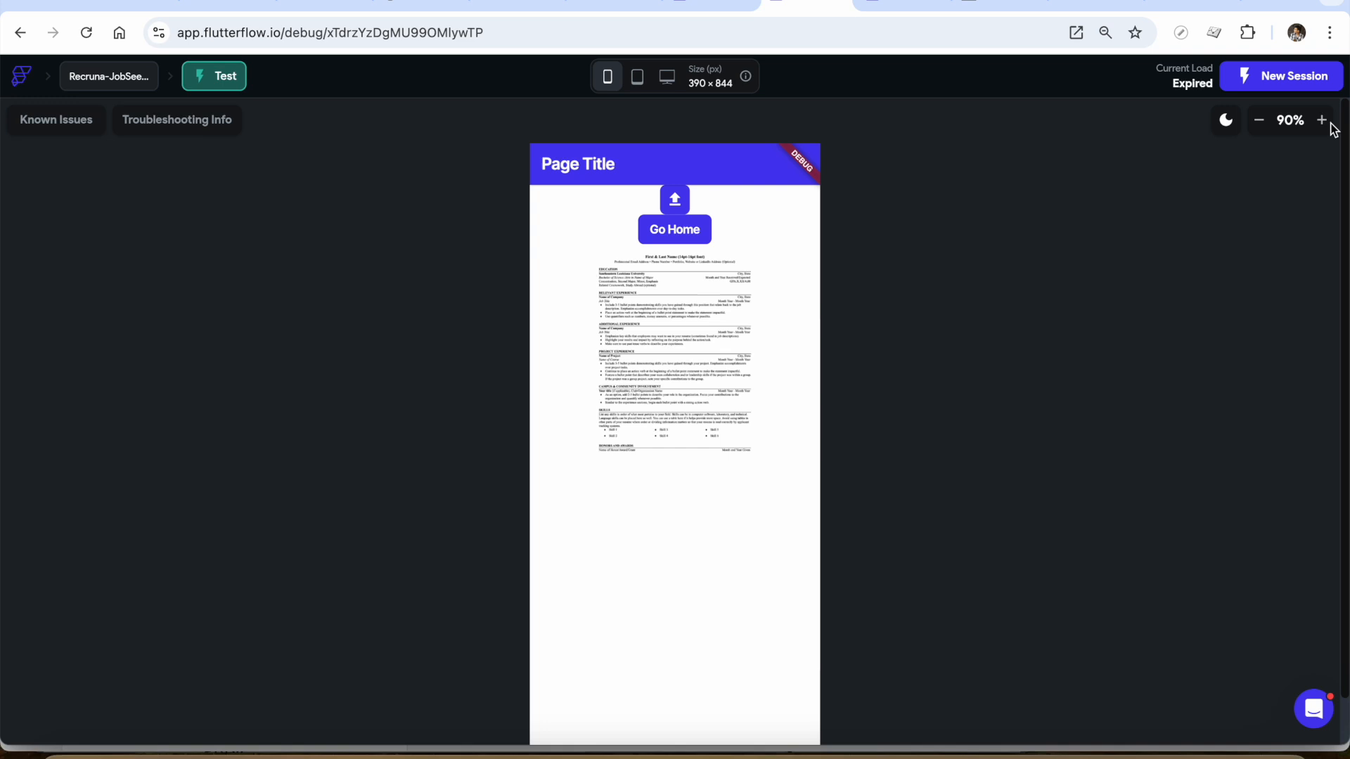